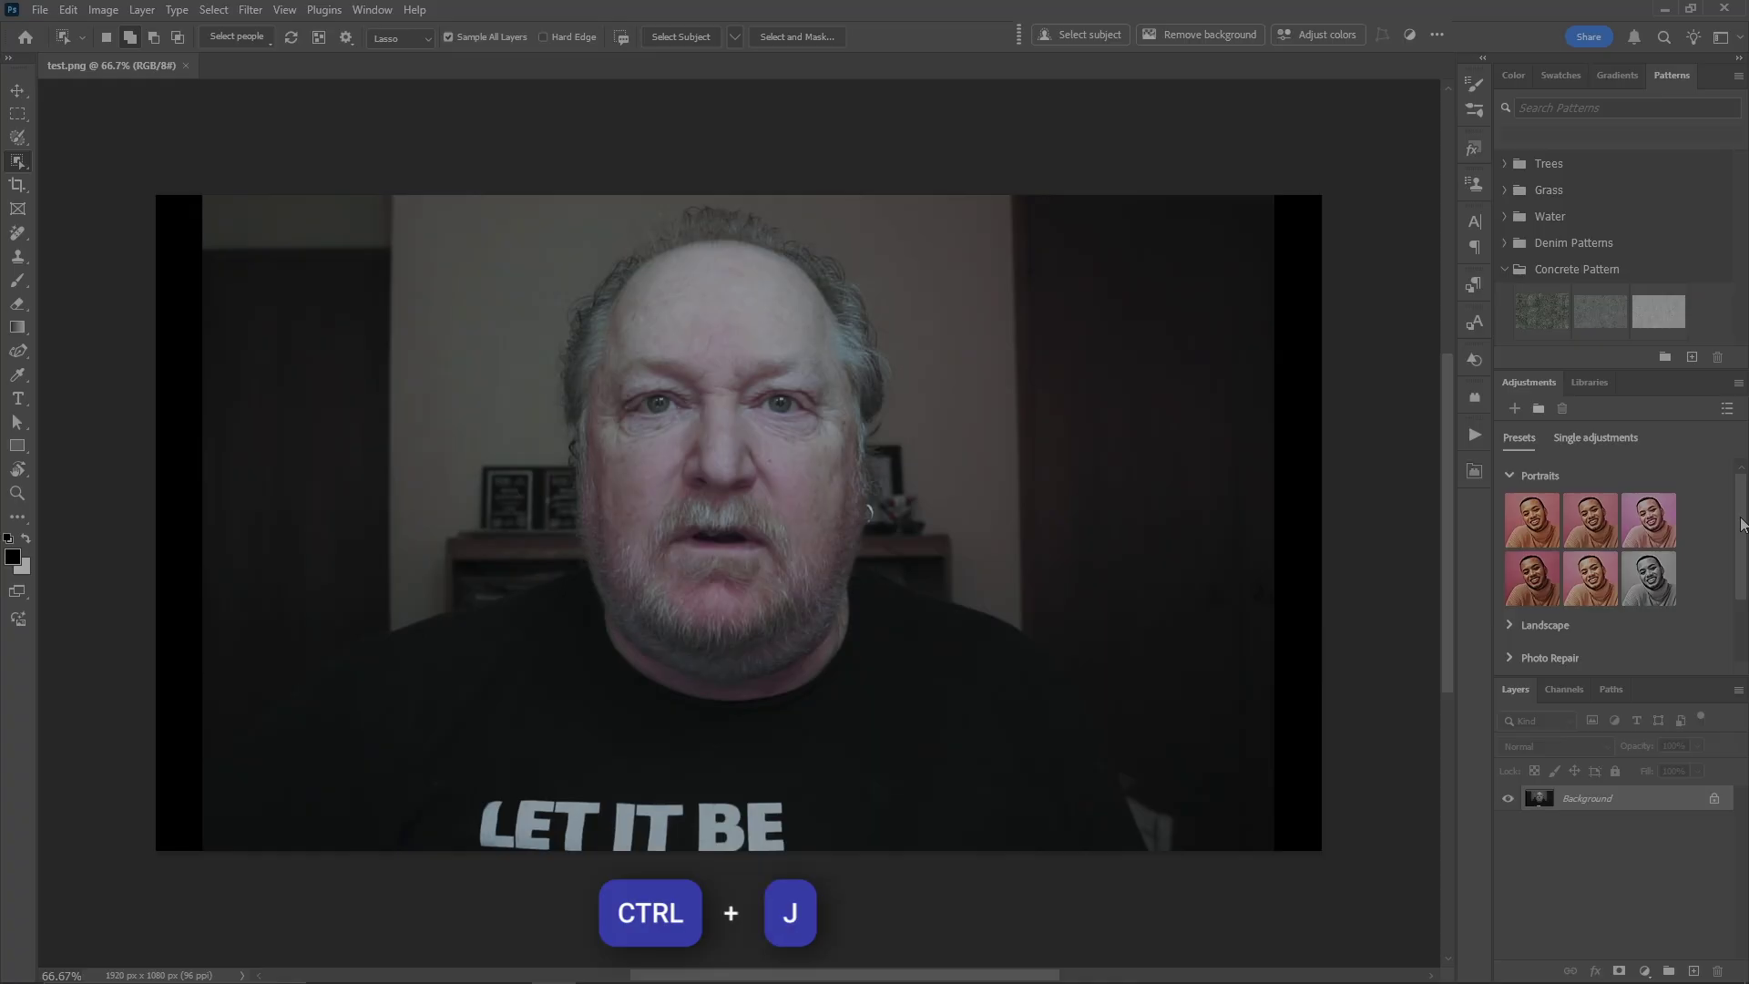
Duplicate the Background layer and activate the Object Selection tool after checking the tools in the lasso group
{"action": "key", "text": "ctrl+j"}
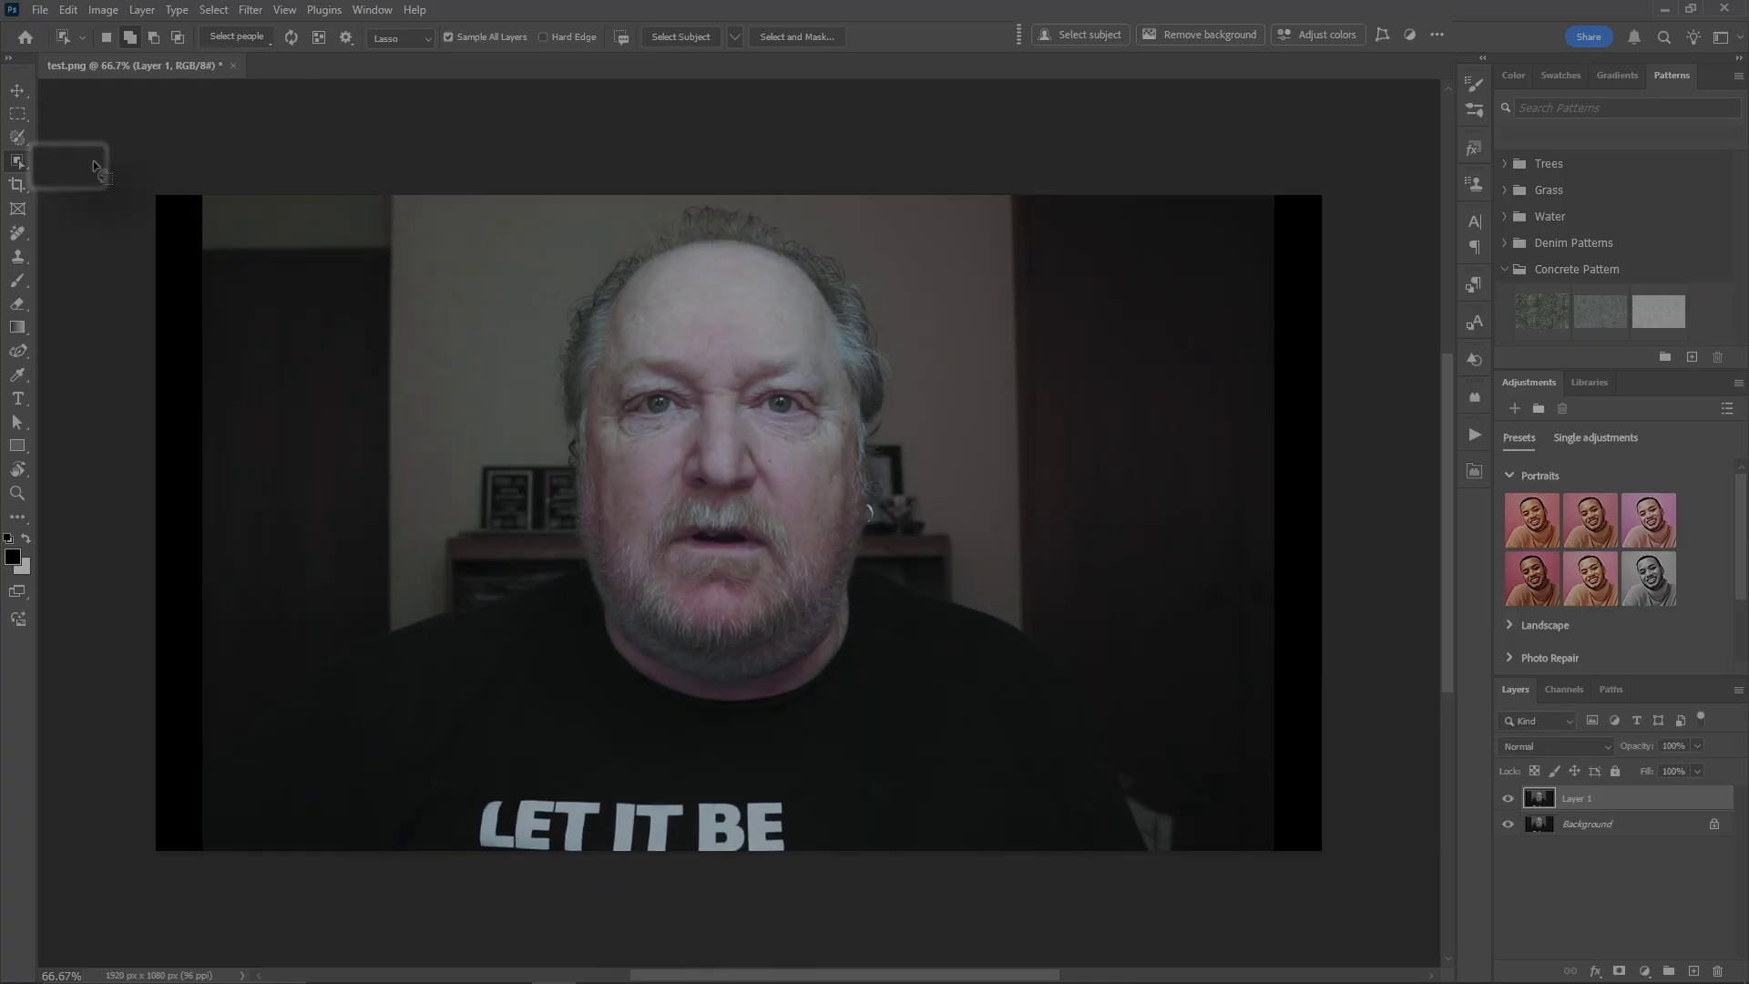
{"action": "right_click", "coordinate": [4, 172]}
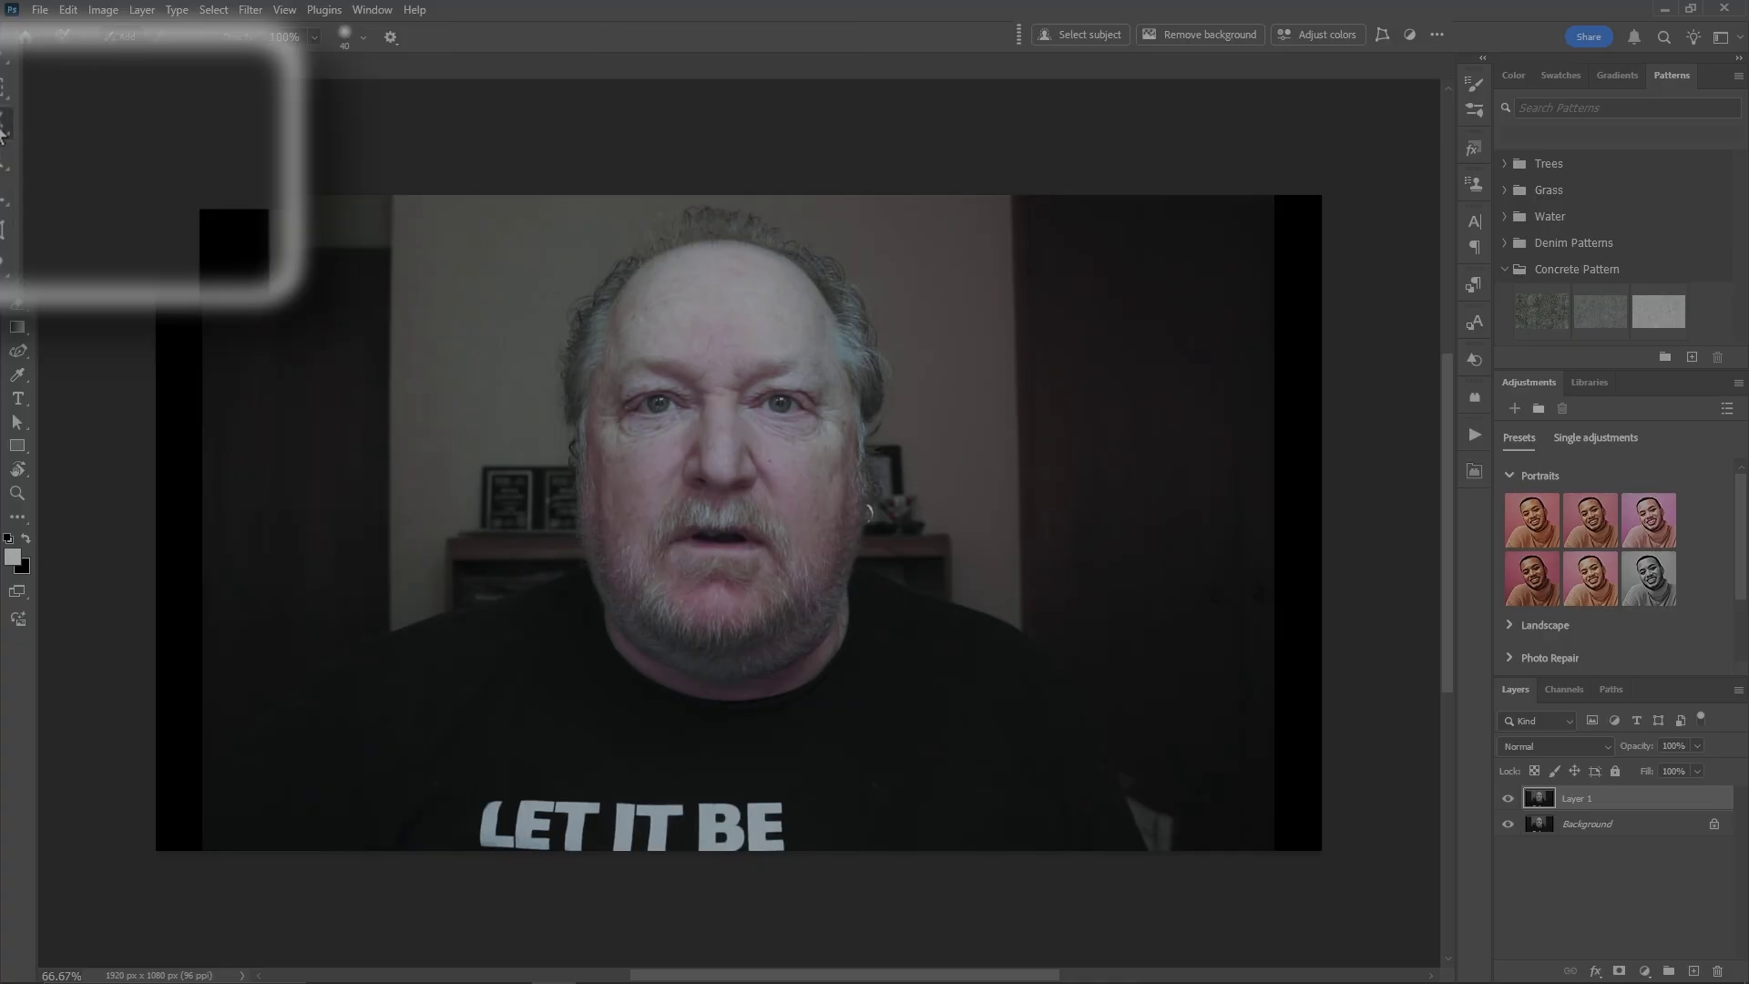
{"action": "right_click", "coordinate": [3, 134]}
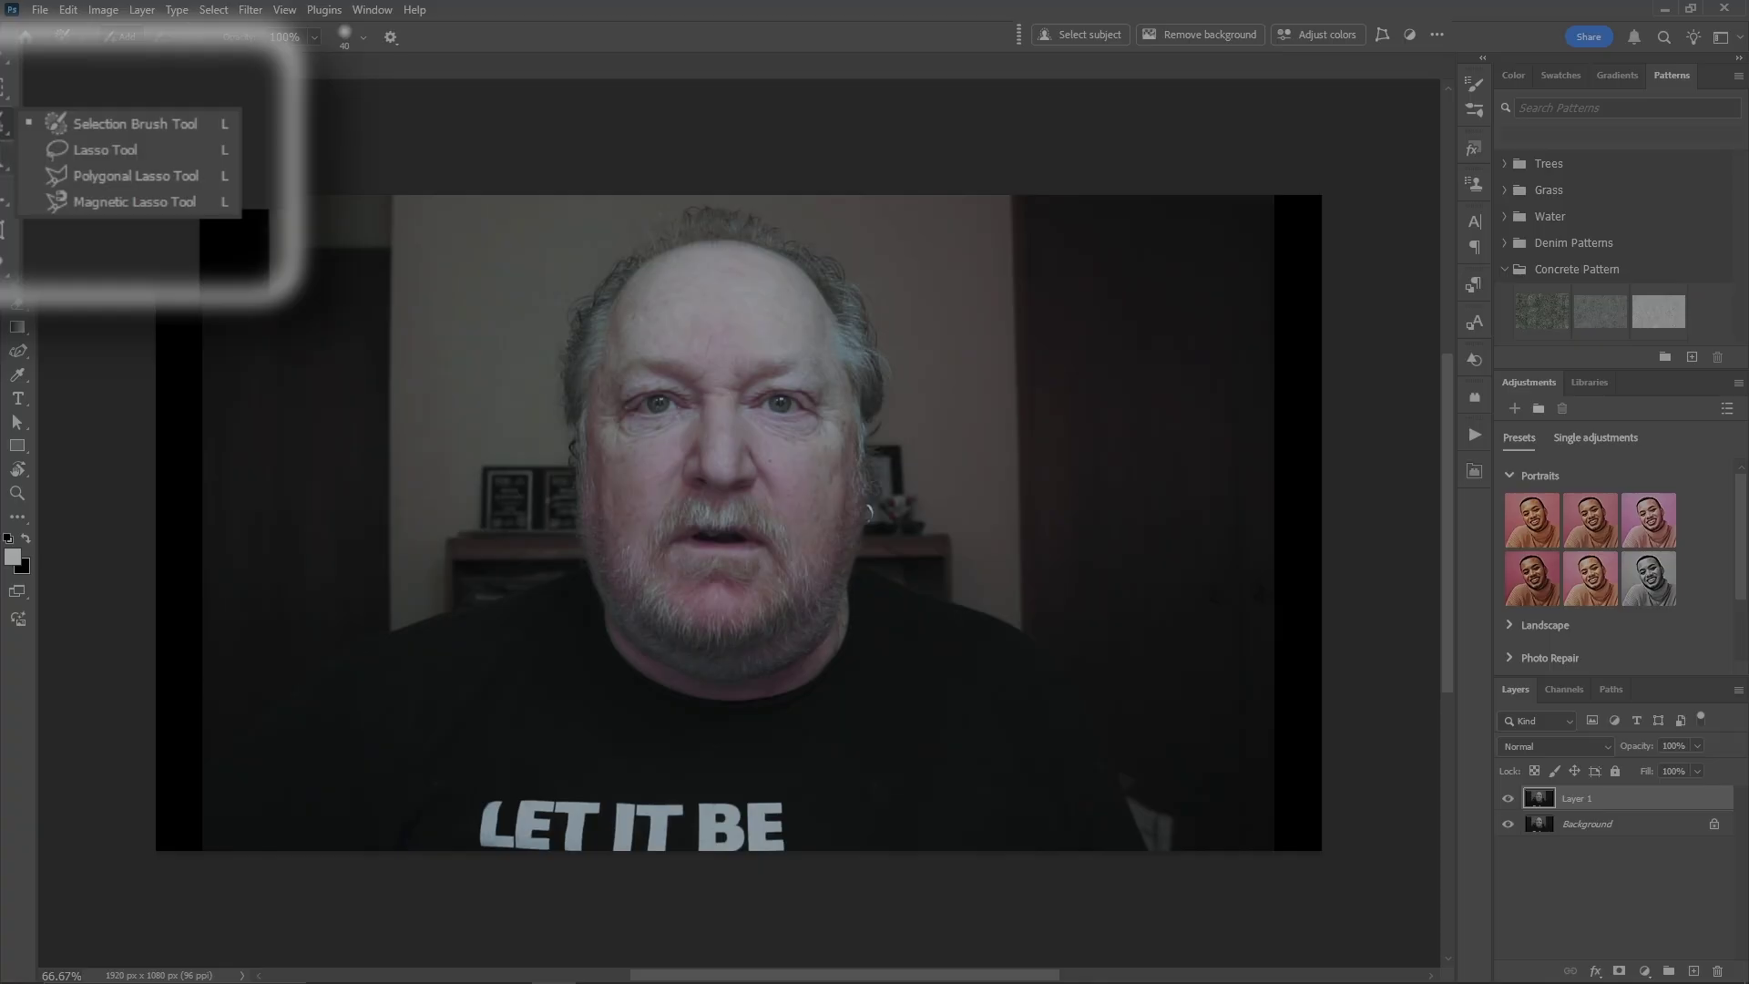
{"action": "left_click", "coordinate": [2, 162]}
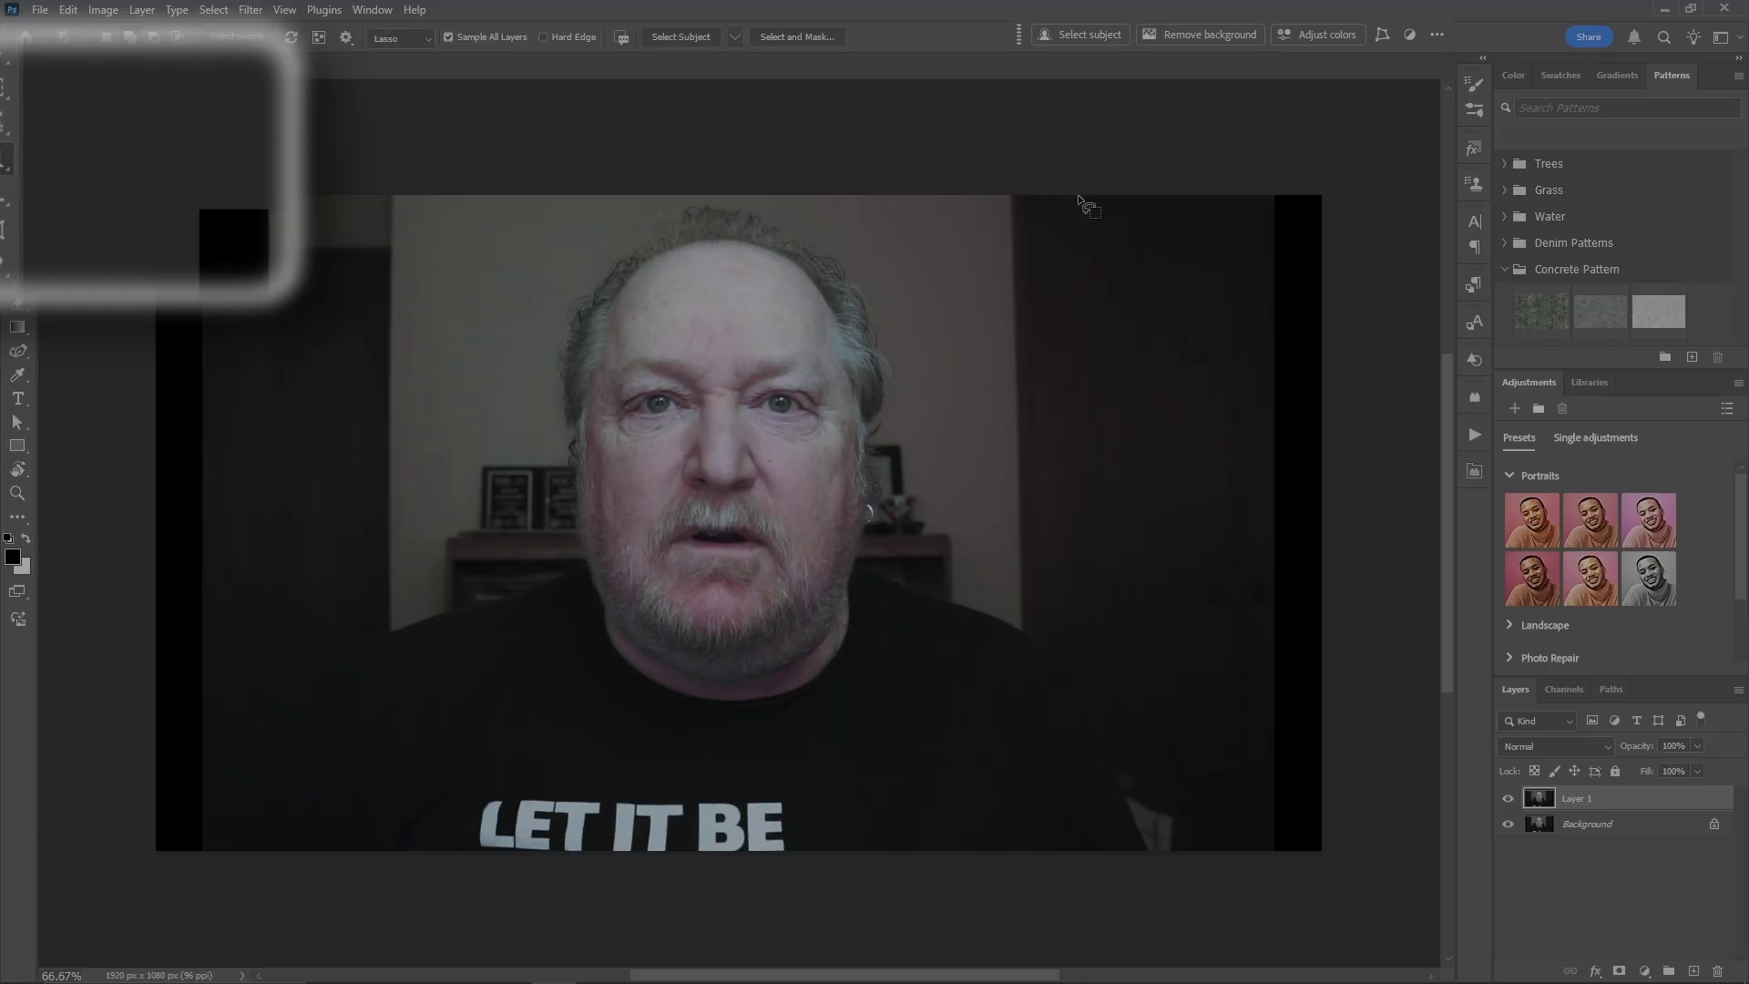
Look through the tool groups in the Customize Toolbar dialog and close it without changing anything
{"action": "left_click", "coordinate": [69, 10]}
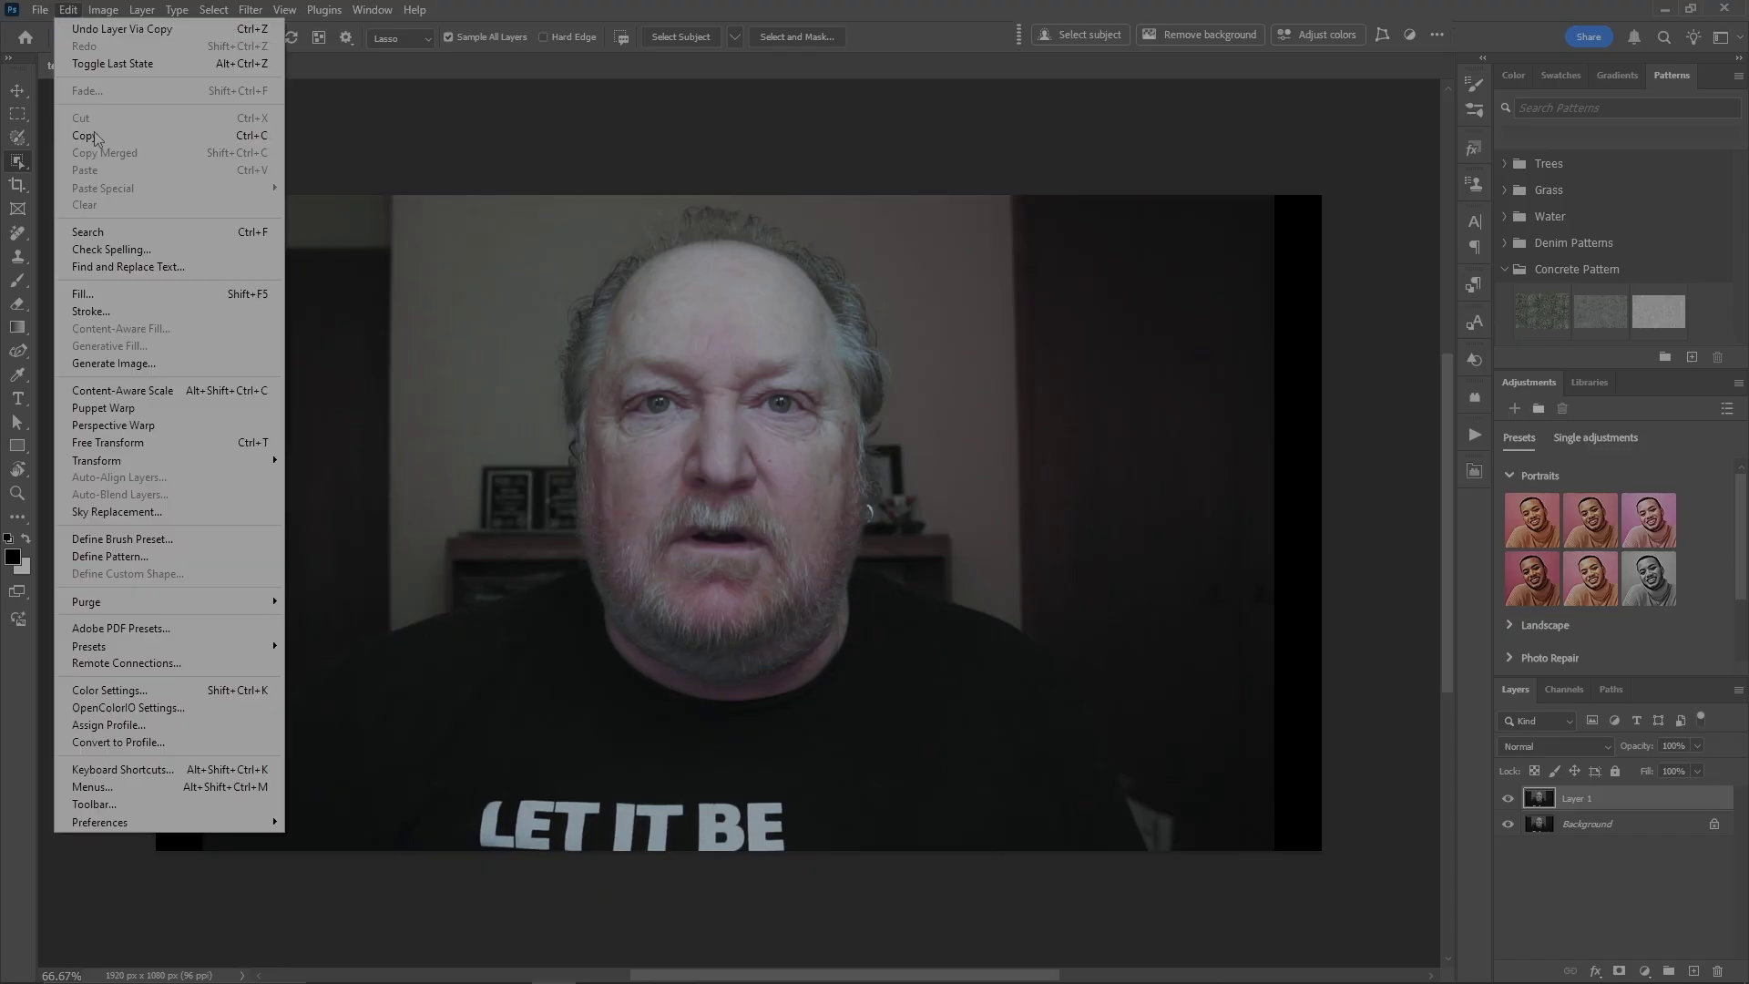
{"action": "left_click", "coordinate": [119, 806]}
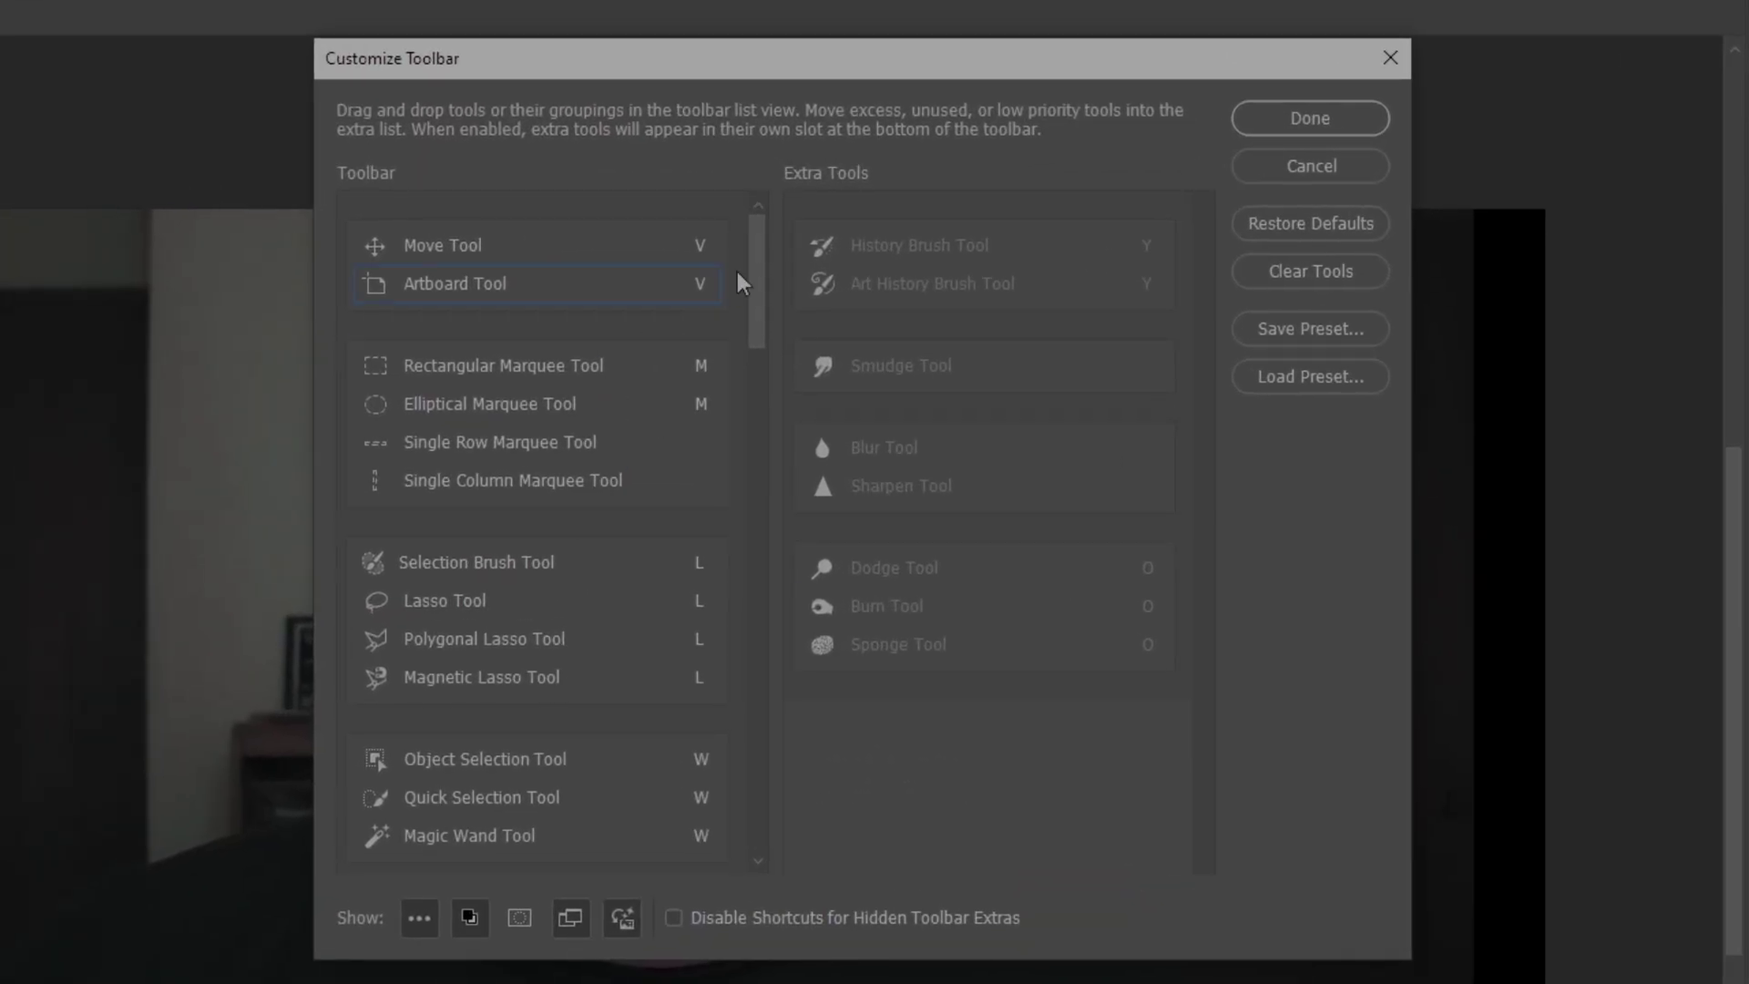
{"action": "left_click_drag", "start_coordinate": [758, 292], "coordinate": [720, 360]}
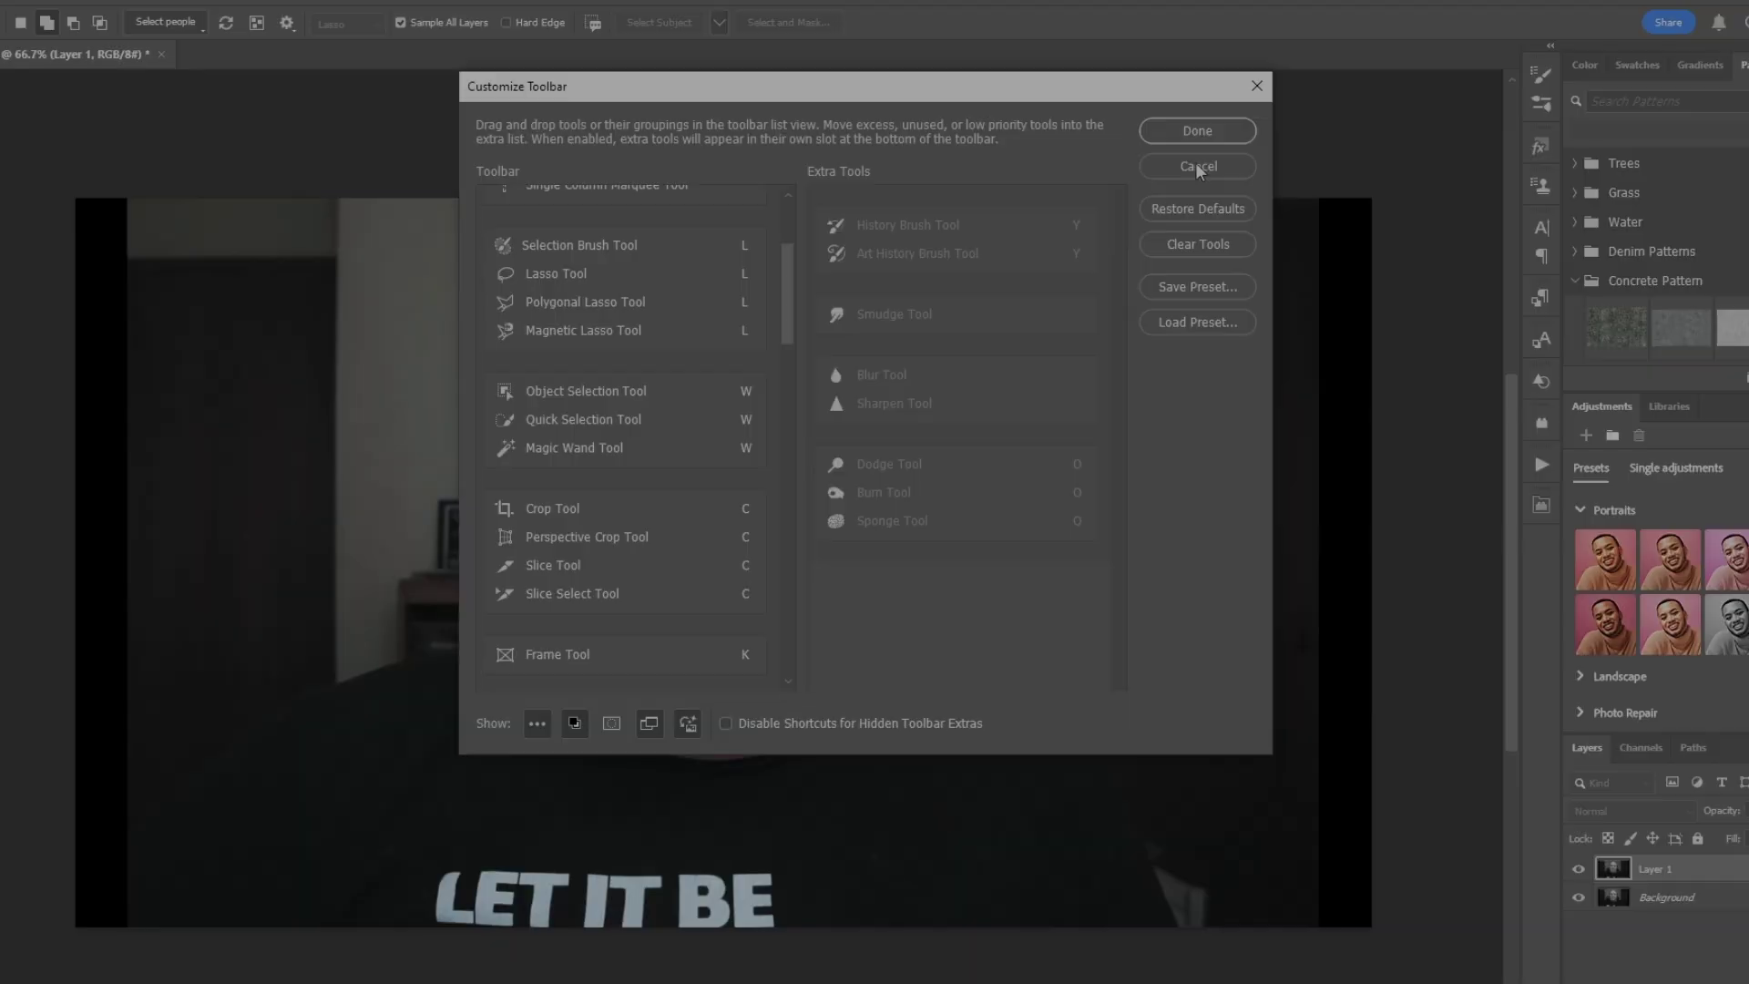
{"action": "left_click", "coordinate": [1310, 167]}
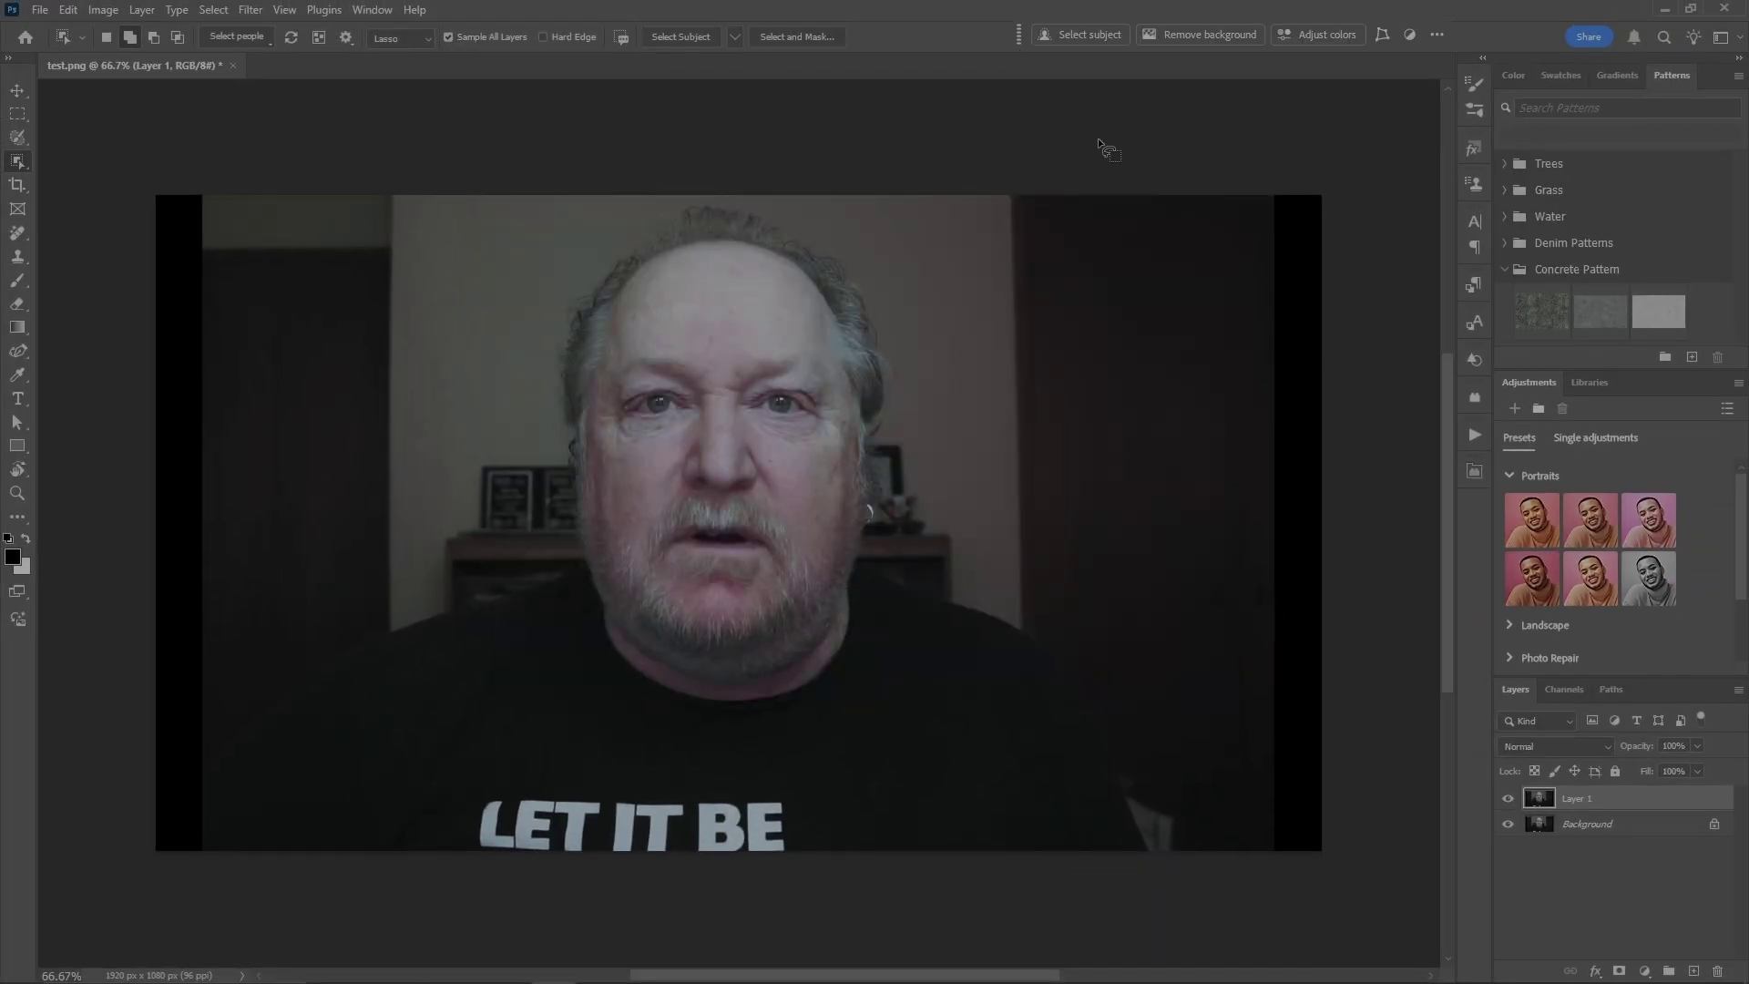
Select the man in the photo automatically as the subject on the duplicated layer
{"action": "left_click", "coordinate": [1074, 35]}
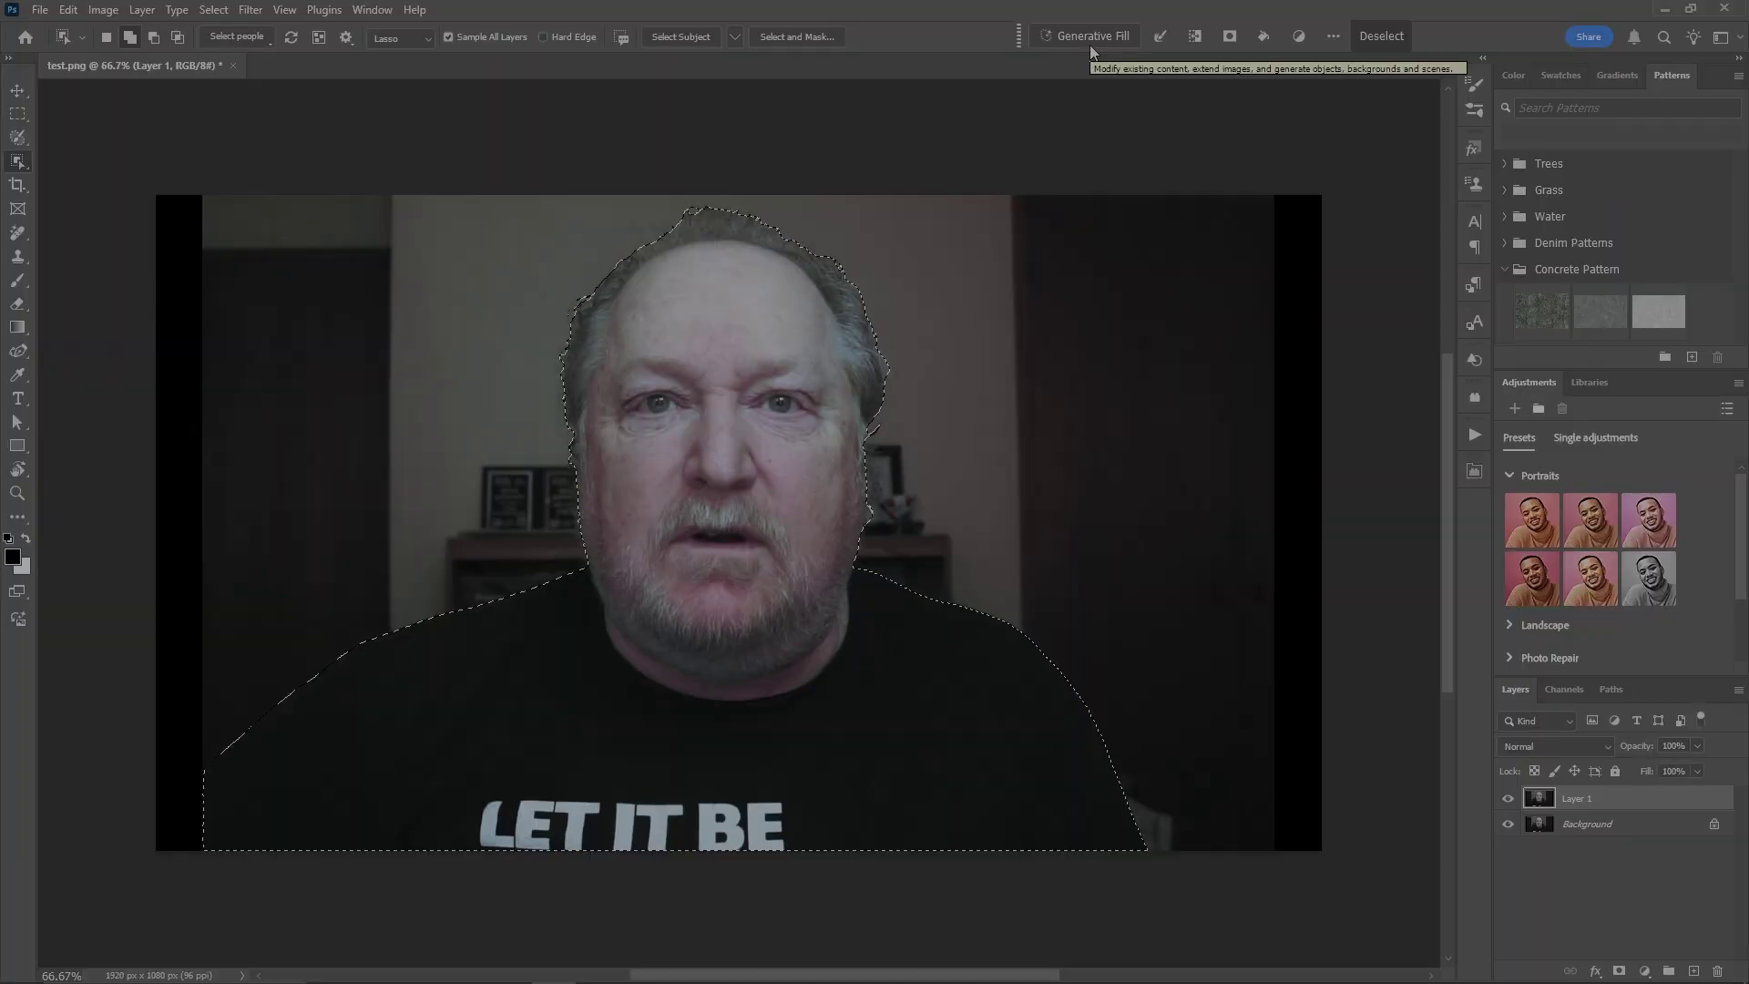
{"action": "key", "text": "ctrl+plus"}
{"action": "key", "text": "ctrl+plus"}
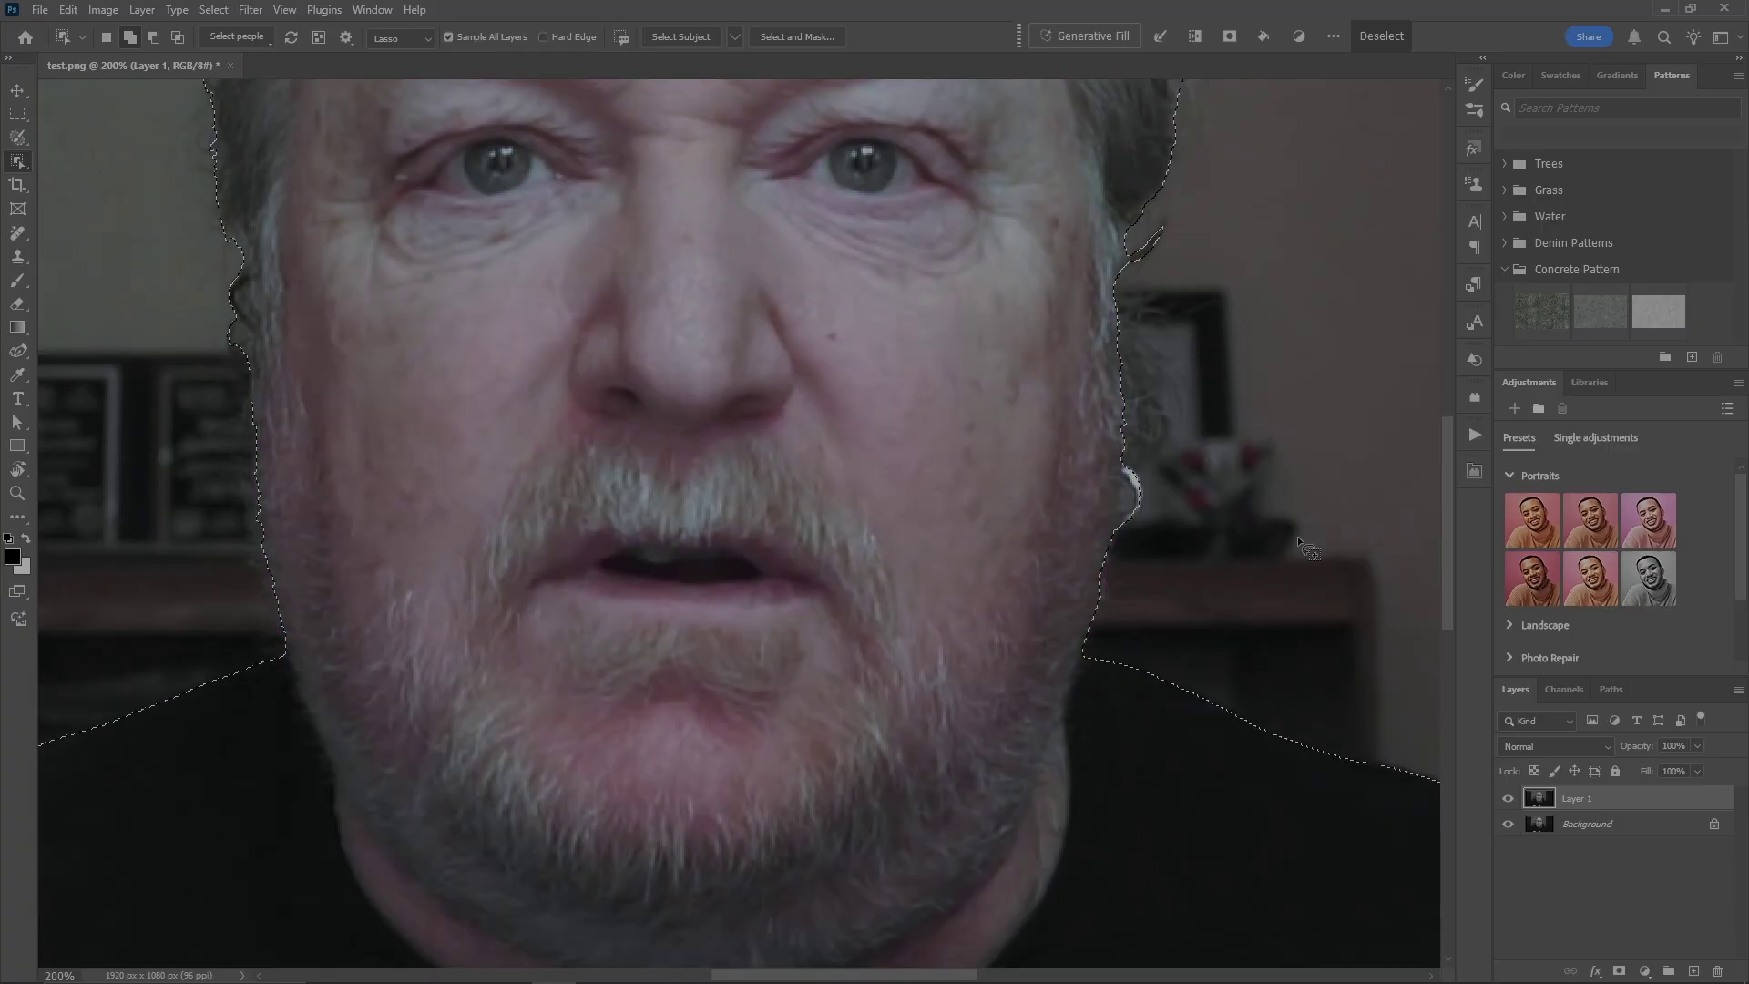
Activate the Brush tool and reduce its size to 50 pixels
{"action": "key", "text": "b"}
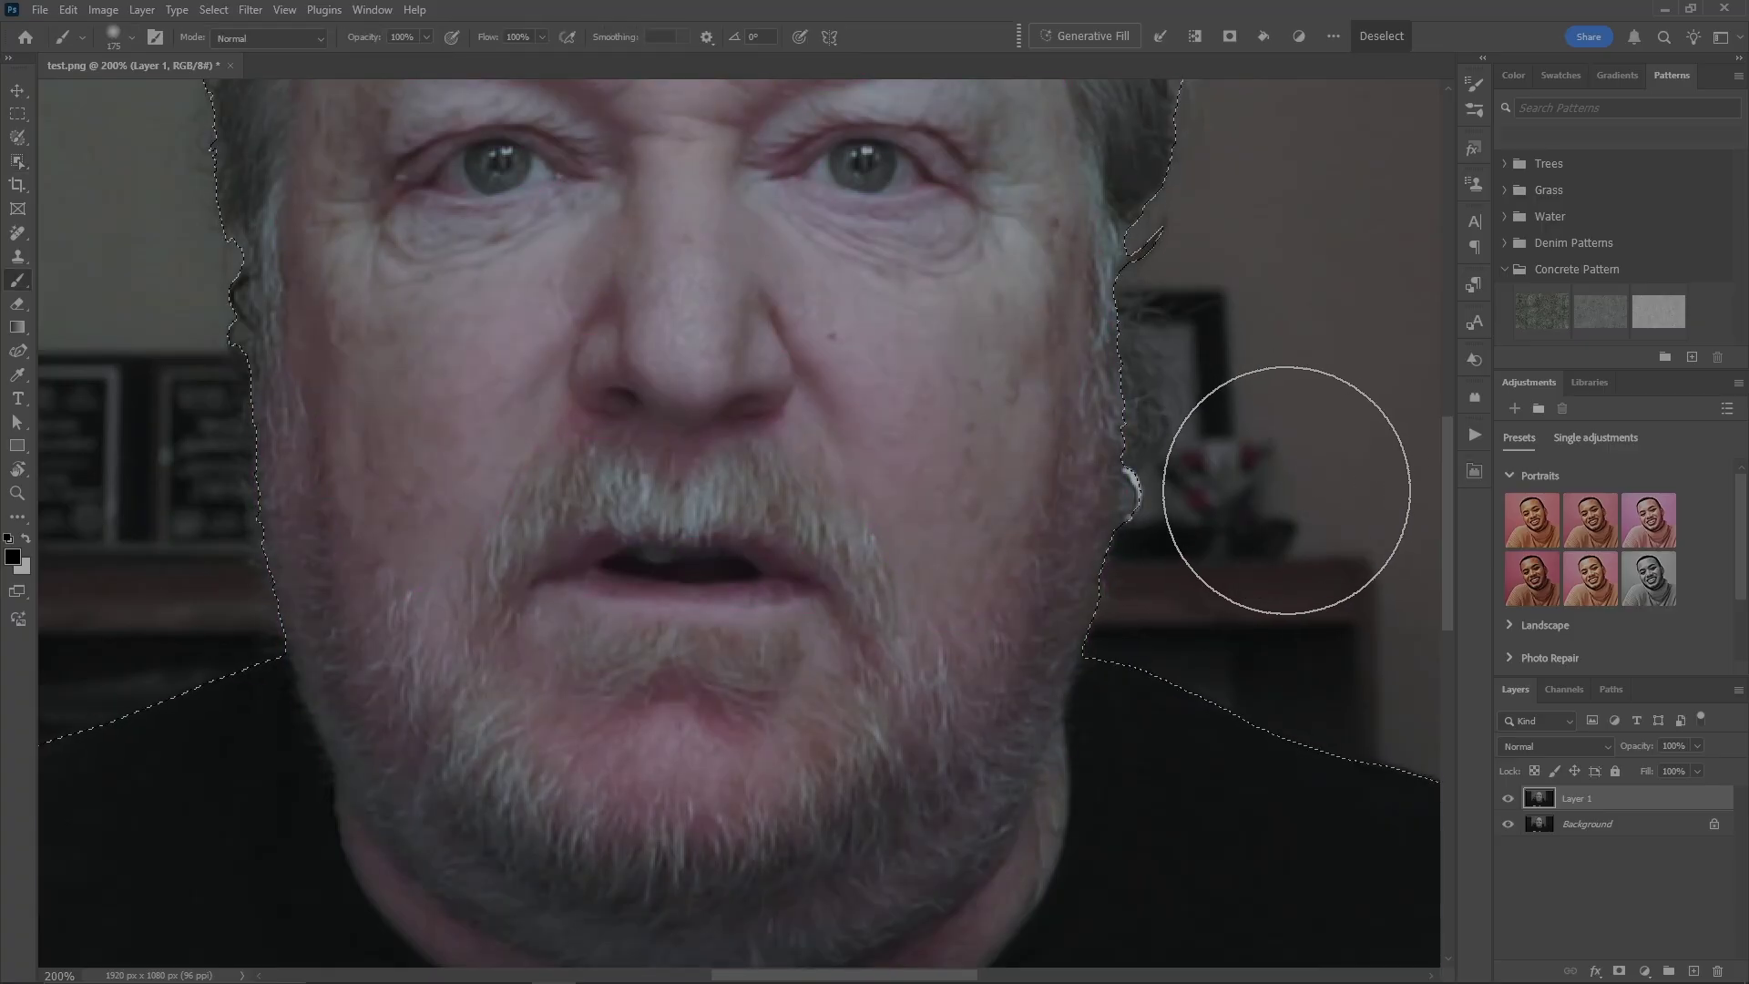
{"action": "key", "text": "bracketleft"}
{"action": "key", "text": "bracketleft"}
{"action": "key", "text": "bracketleft"}
{"action": "key", "text": "bracketleft"}
{"action": "key", "text": "bracketleft"}
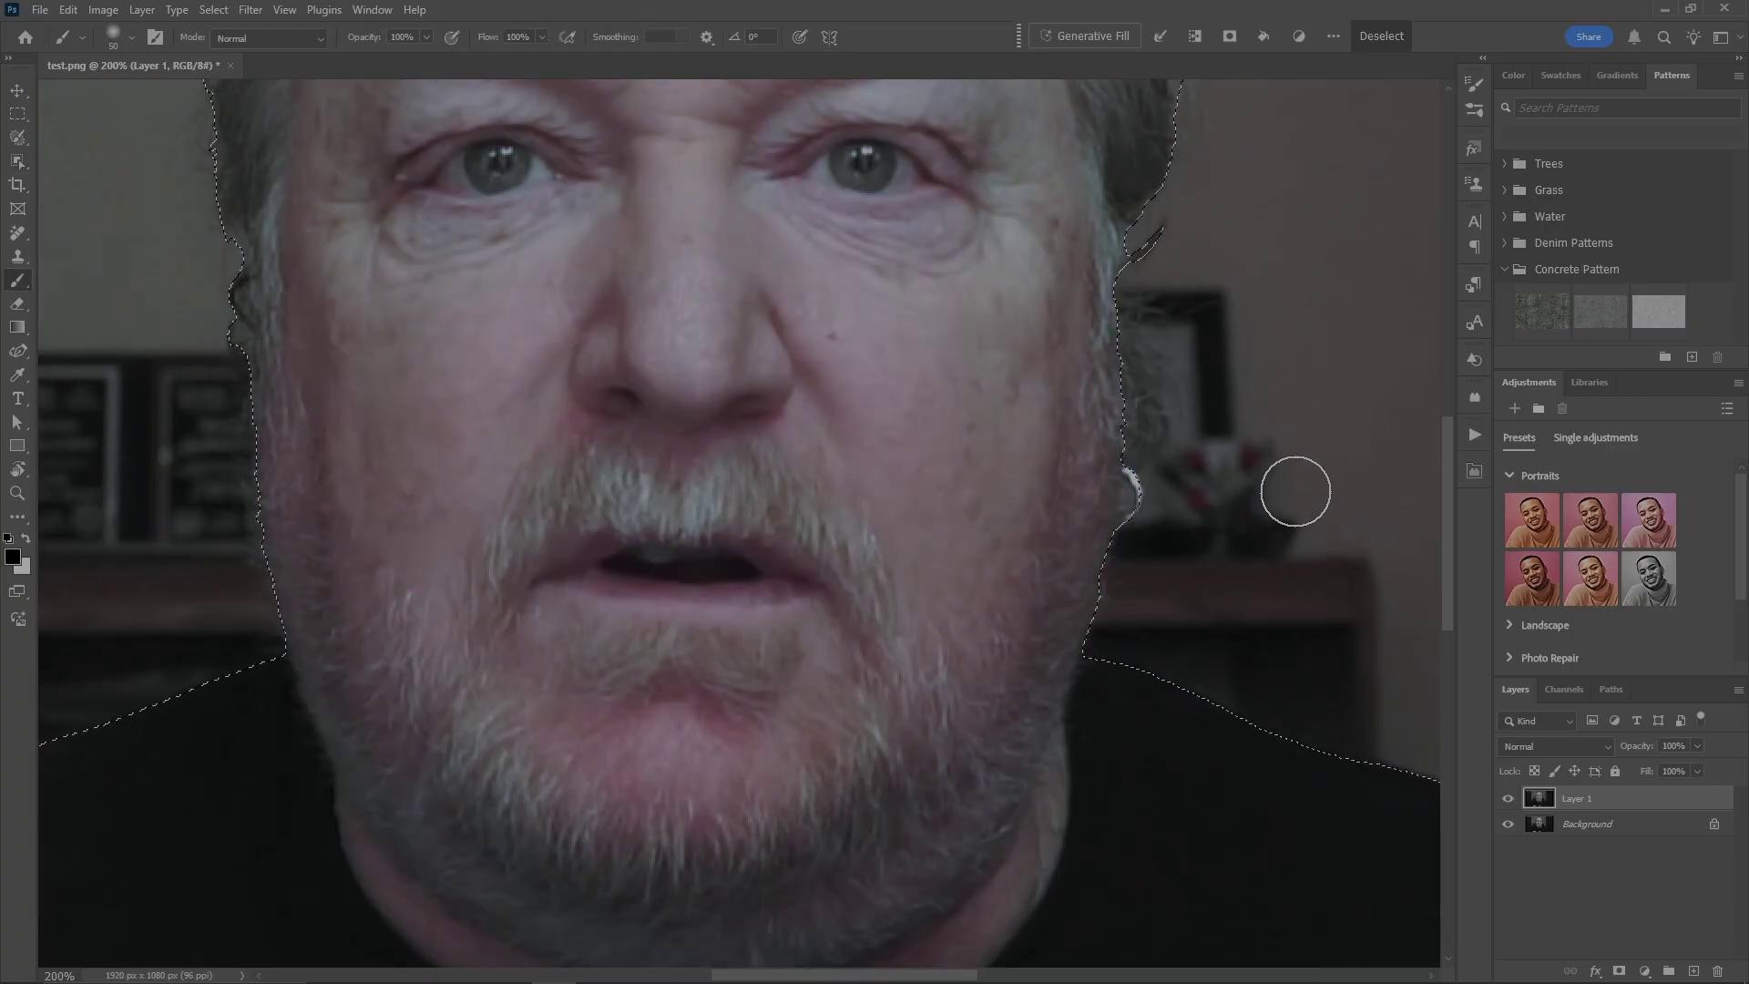
Activate the Selection Brush tool to show the selection overlay and check its overlay colour choices, keeping Magenta
{"action": "left_click_drag", "start_coordinate": [1318, 460], "coordinate": [1309, 979]}
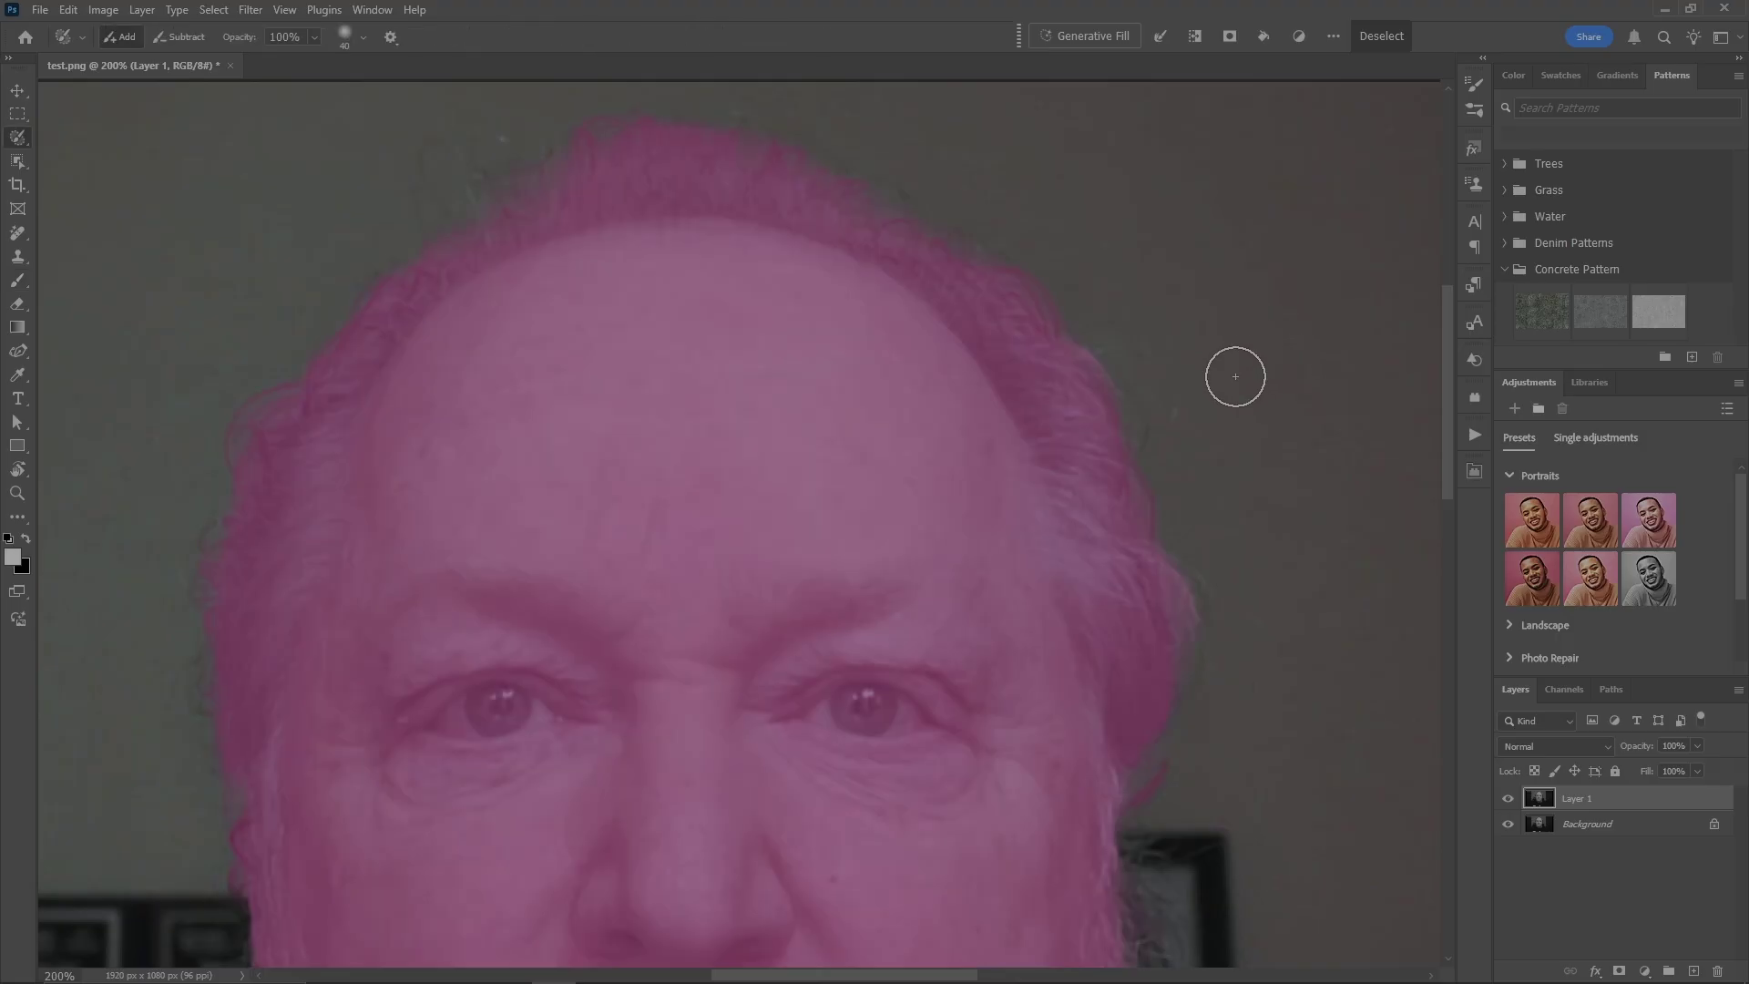
{"action": "key", "text": "w"}
{"action": "left_click", "coordinate": [363, 37]}
{"action": "left_click", "coordinate": [390, 37]}
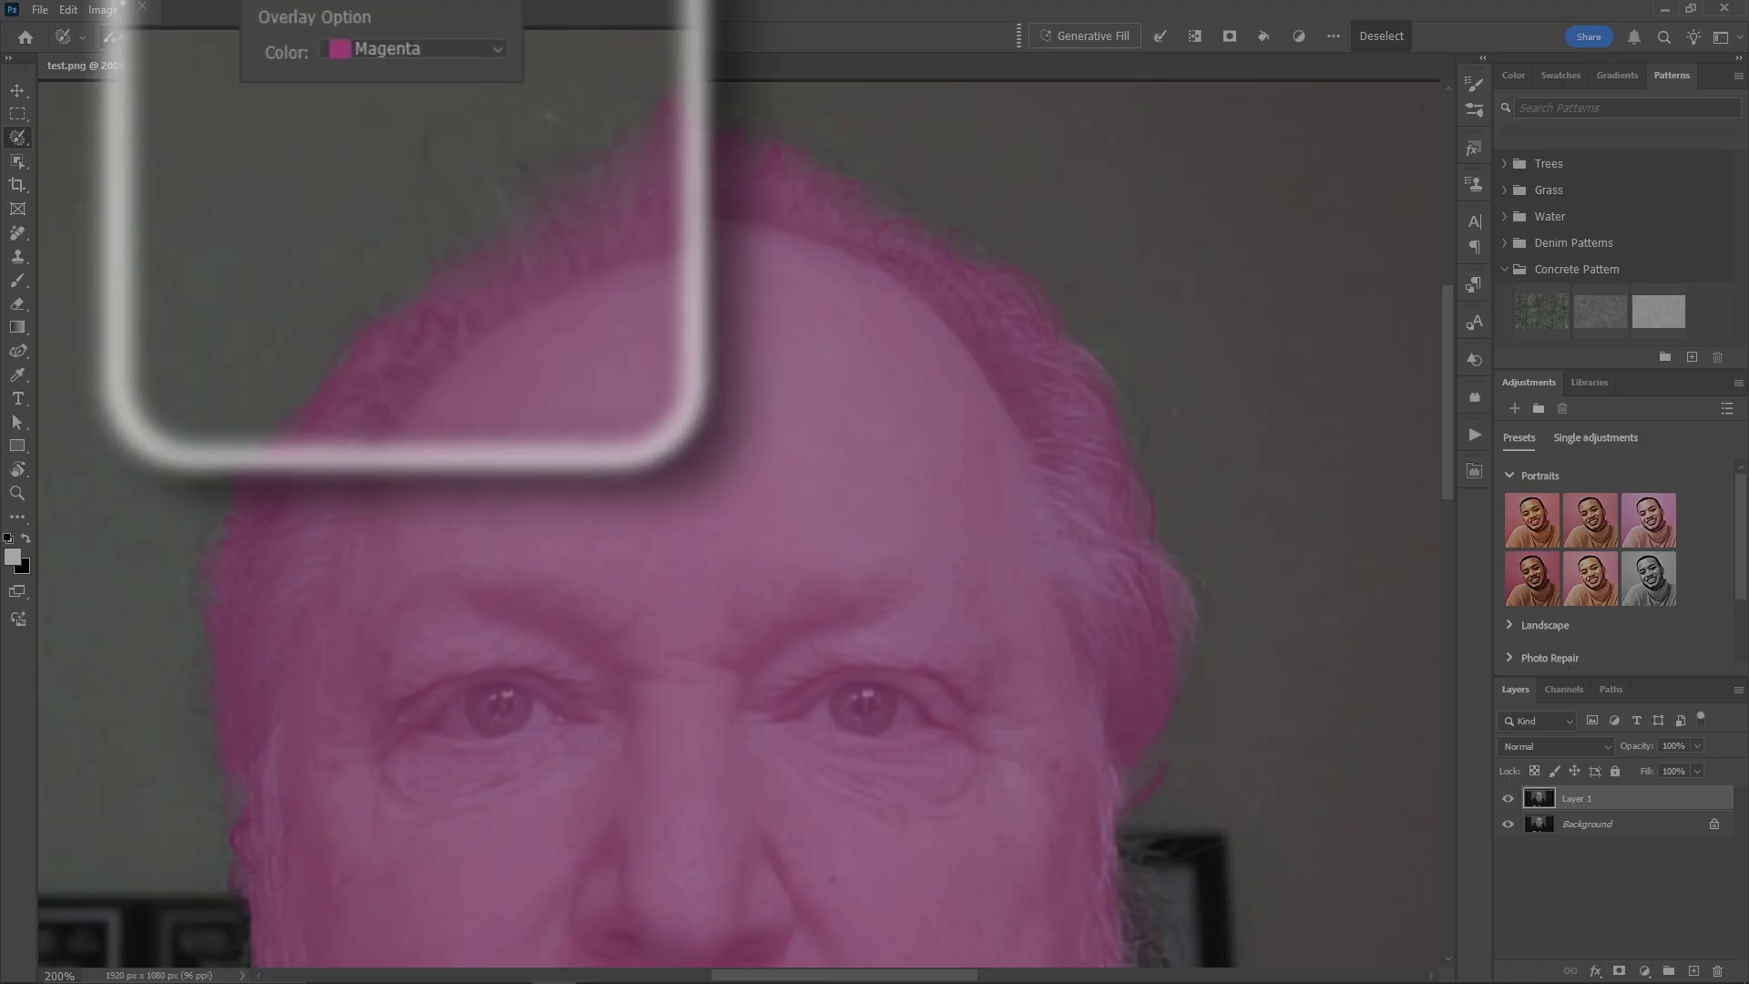
{"action": "left_click", "coordinate": [499, 47]}
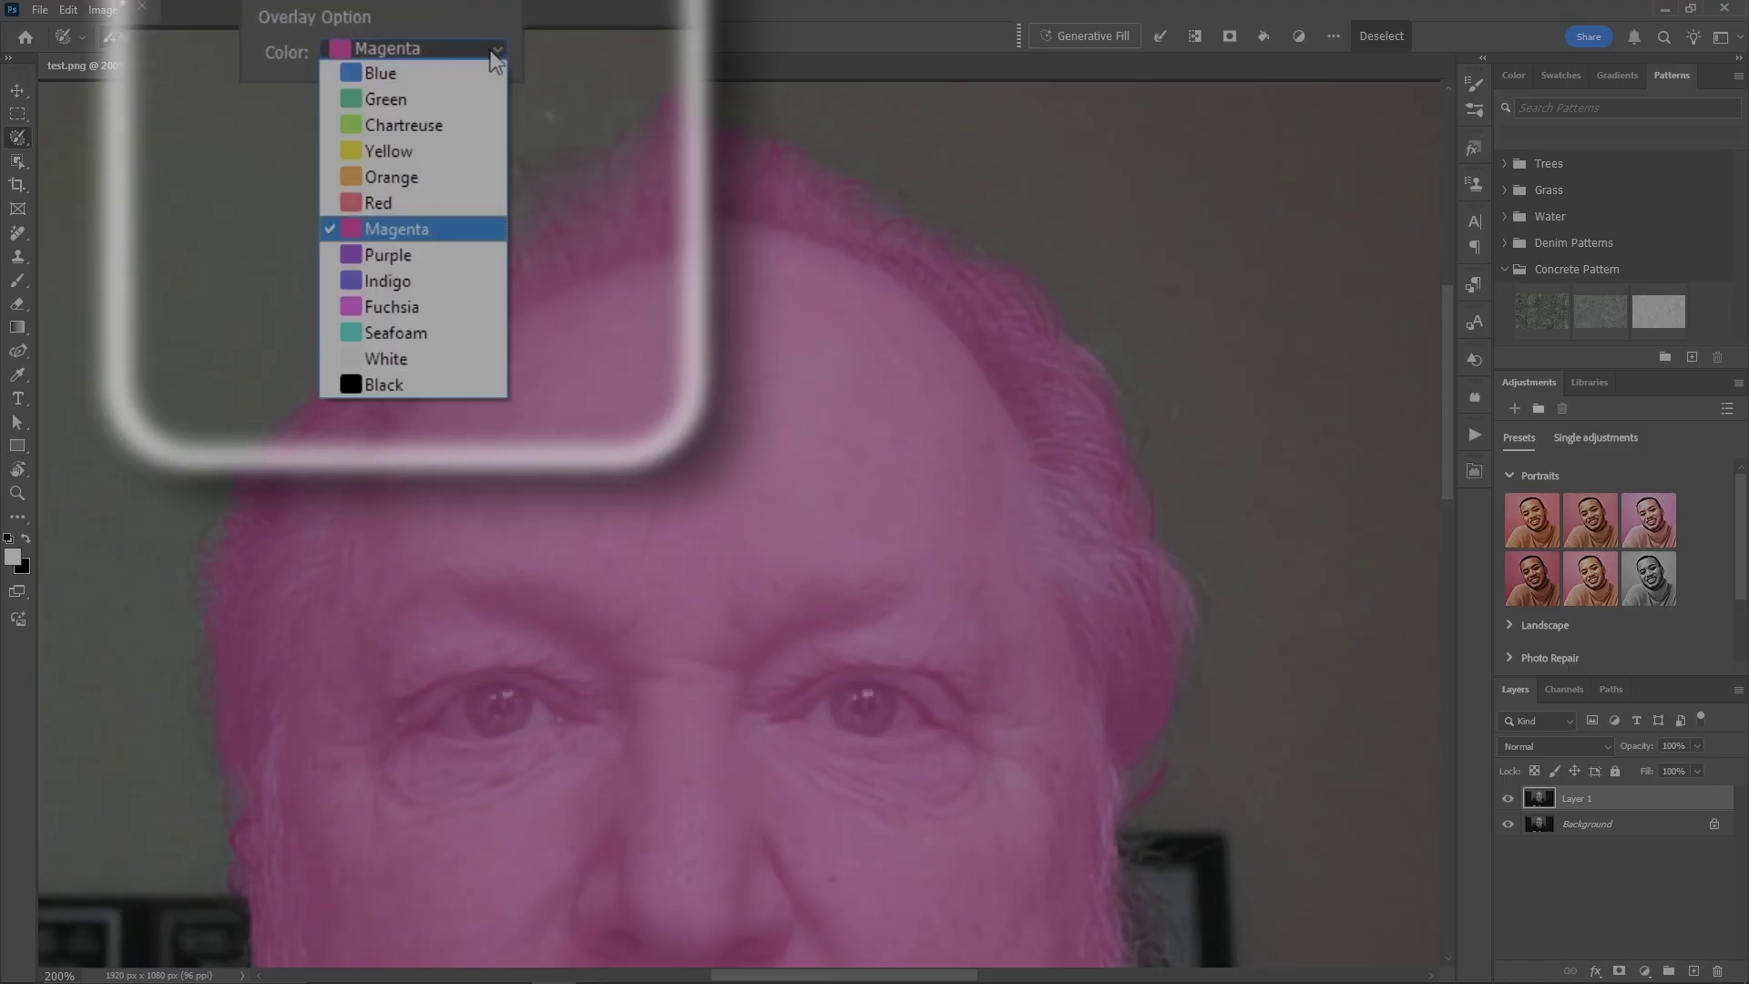
{"action": "left_click", "coordinate": [503, 45]}
{"action": "left_click", "coordinate": [581, 33]}
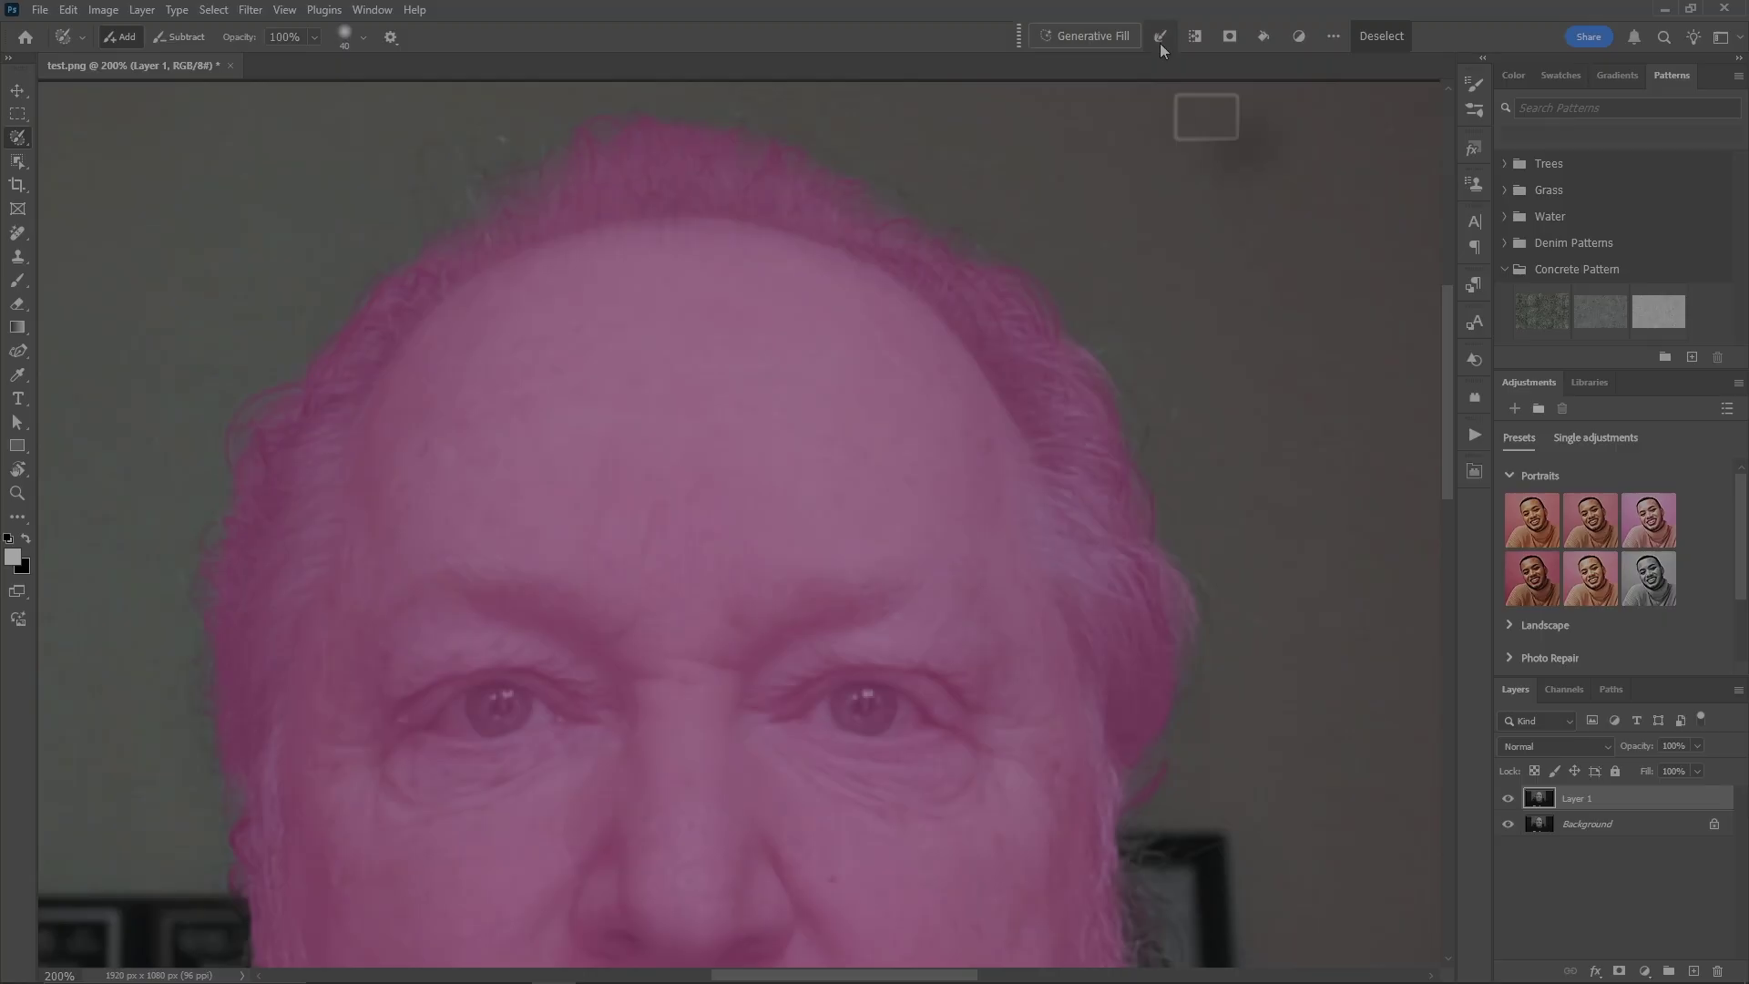
Review the selection modification options and expand the subject selection by the preset number of pixels
{"action": "left_click", "coordinate": [1139, 3]}
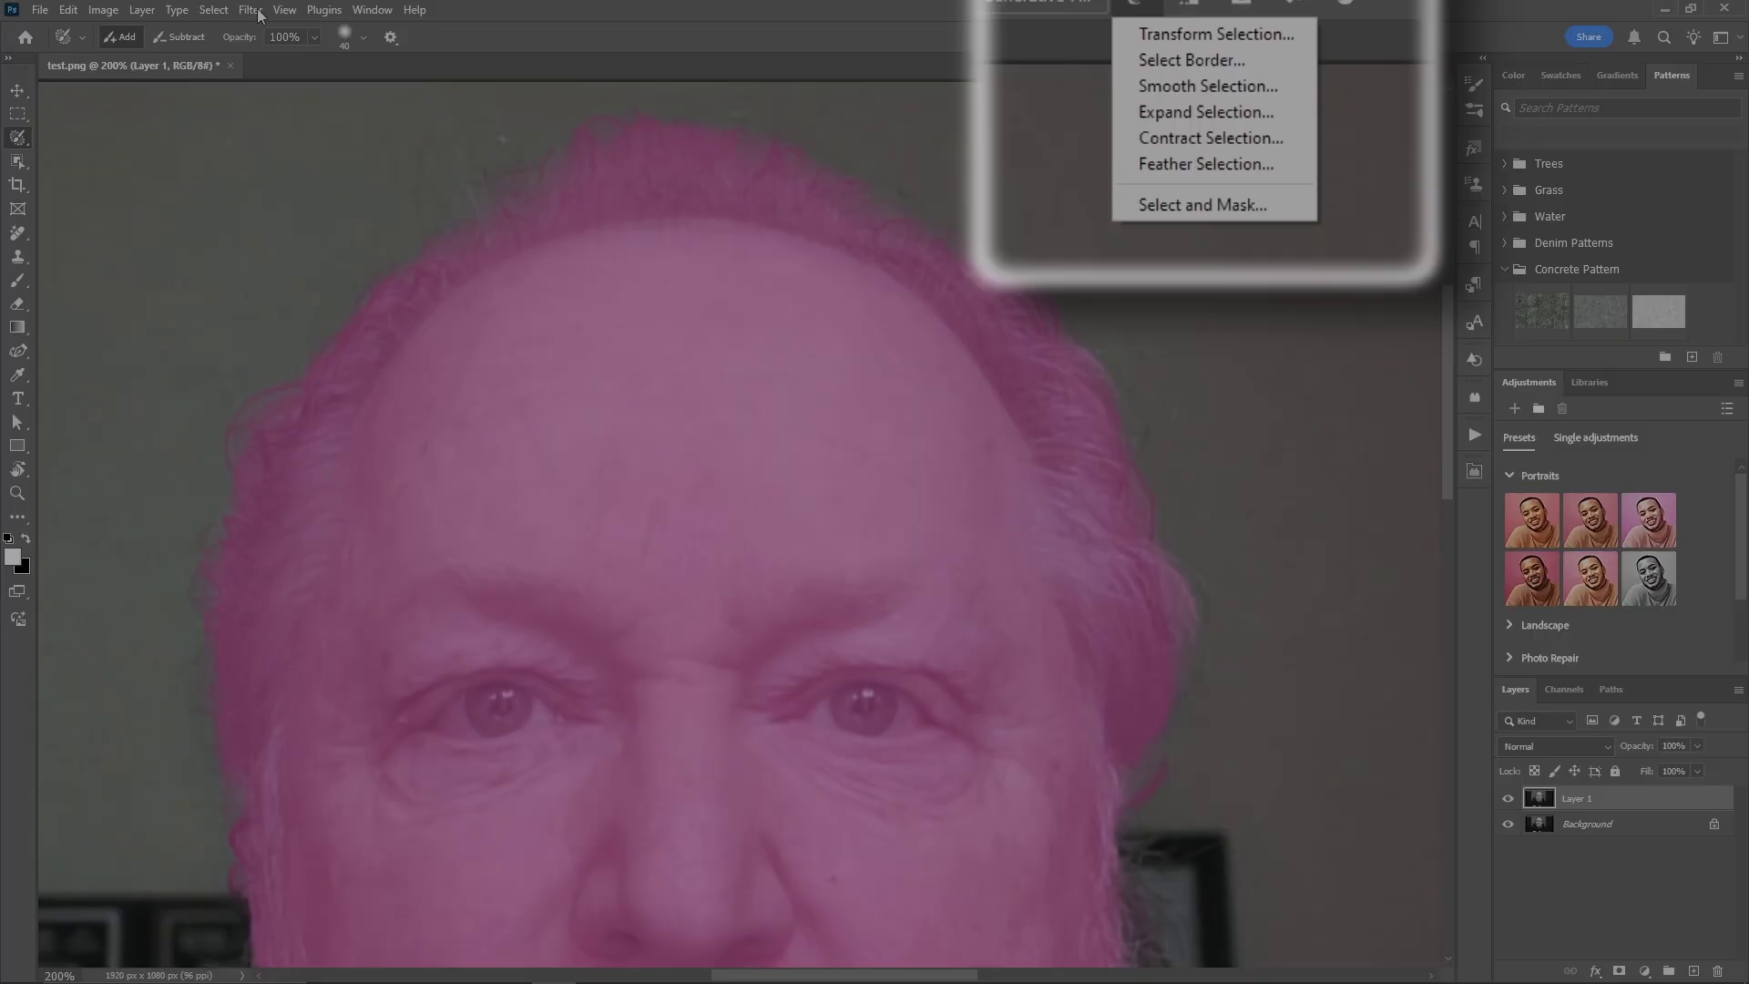
{"action": "left_click", "coordinate": [212, 11]}
{"action": "left_click", "coordinate": [214, 10]}
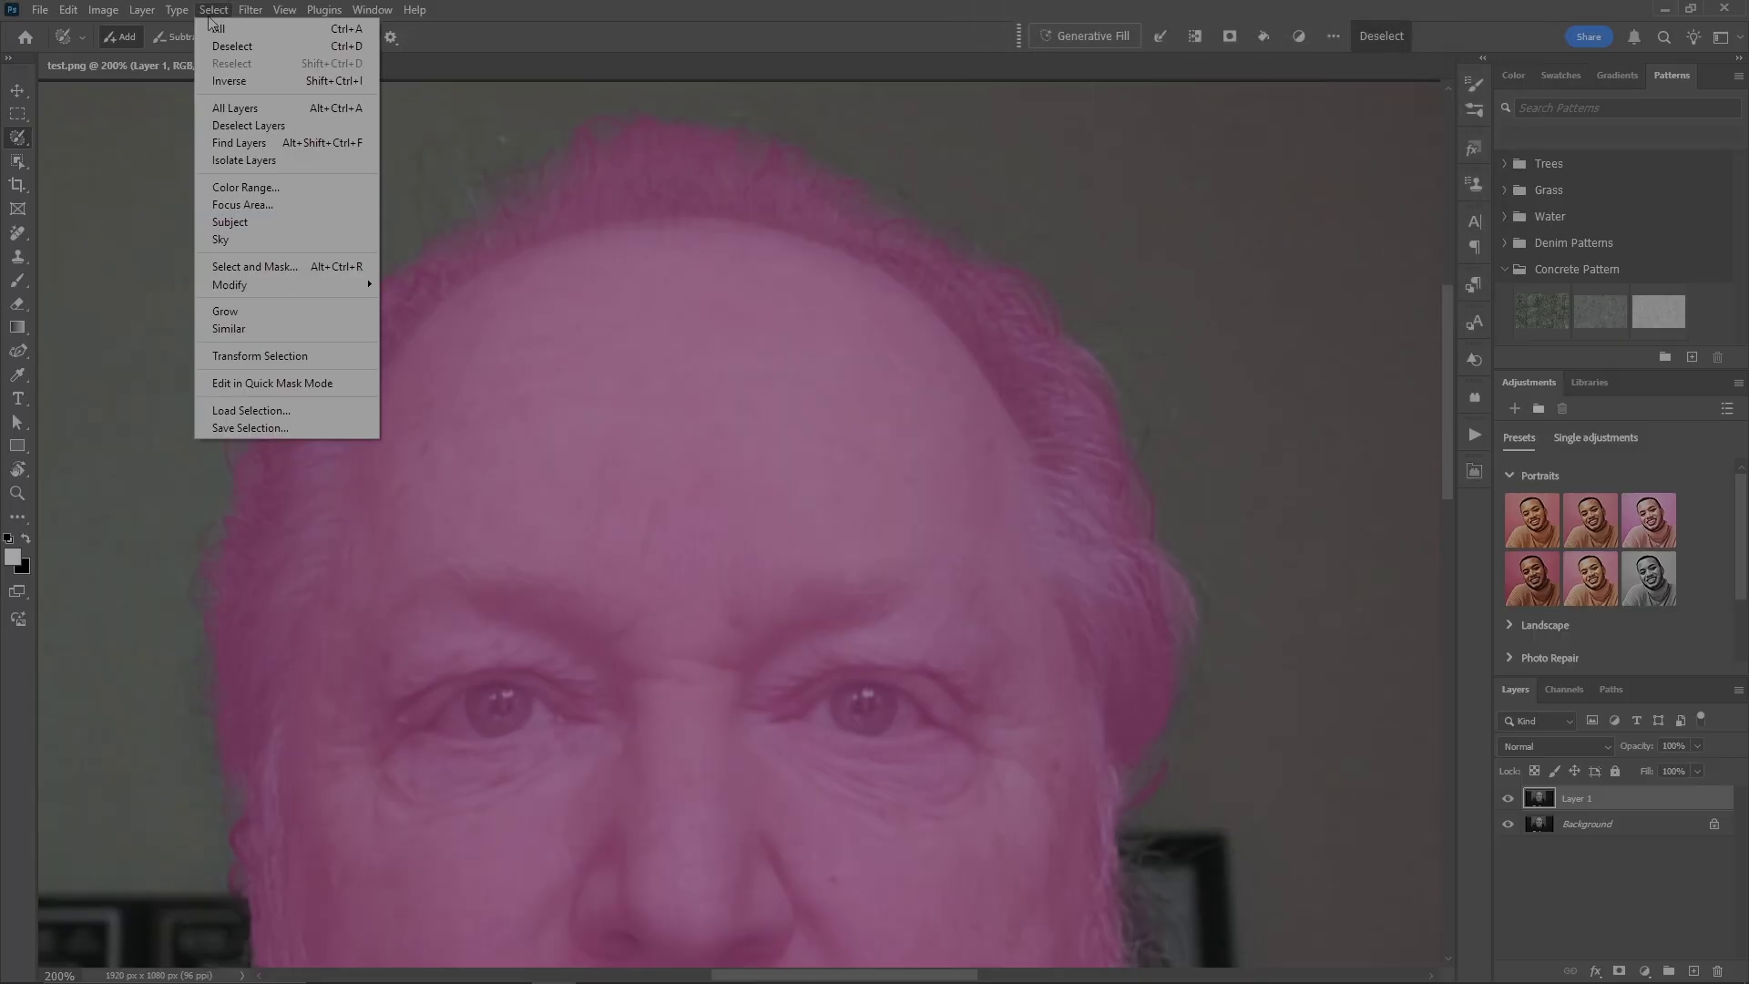
{"action": "mouse_move", "coordinate": [352, 262]}
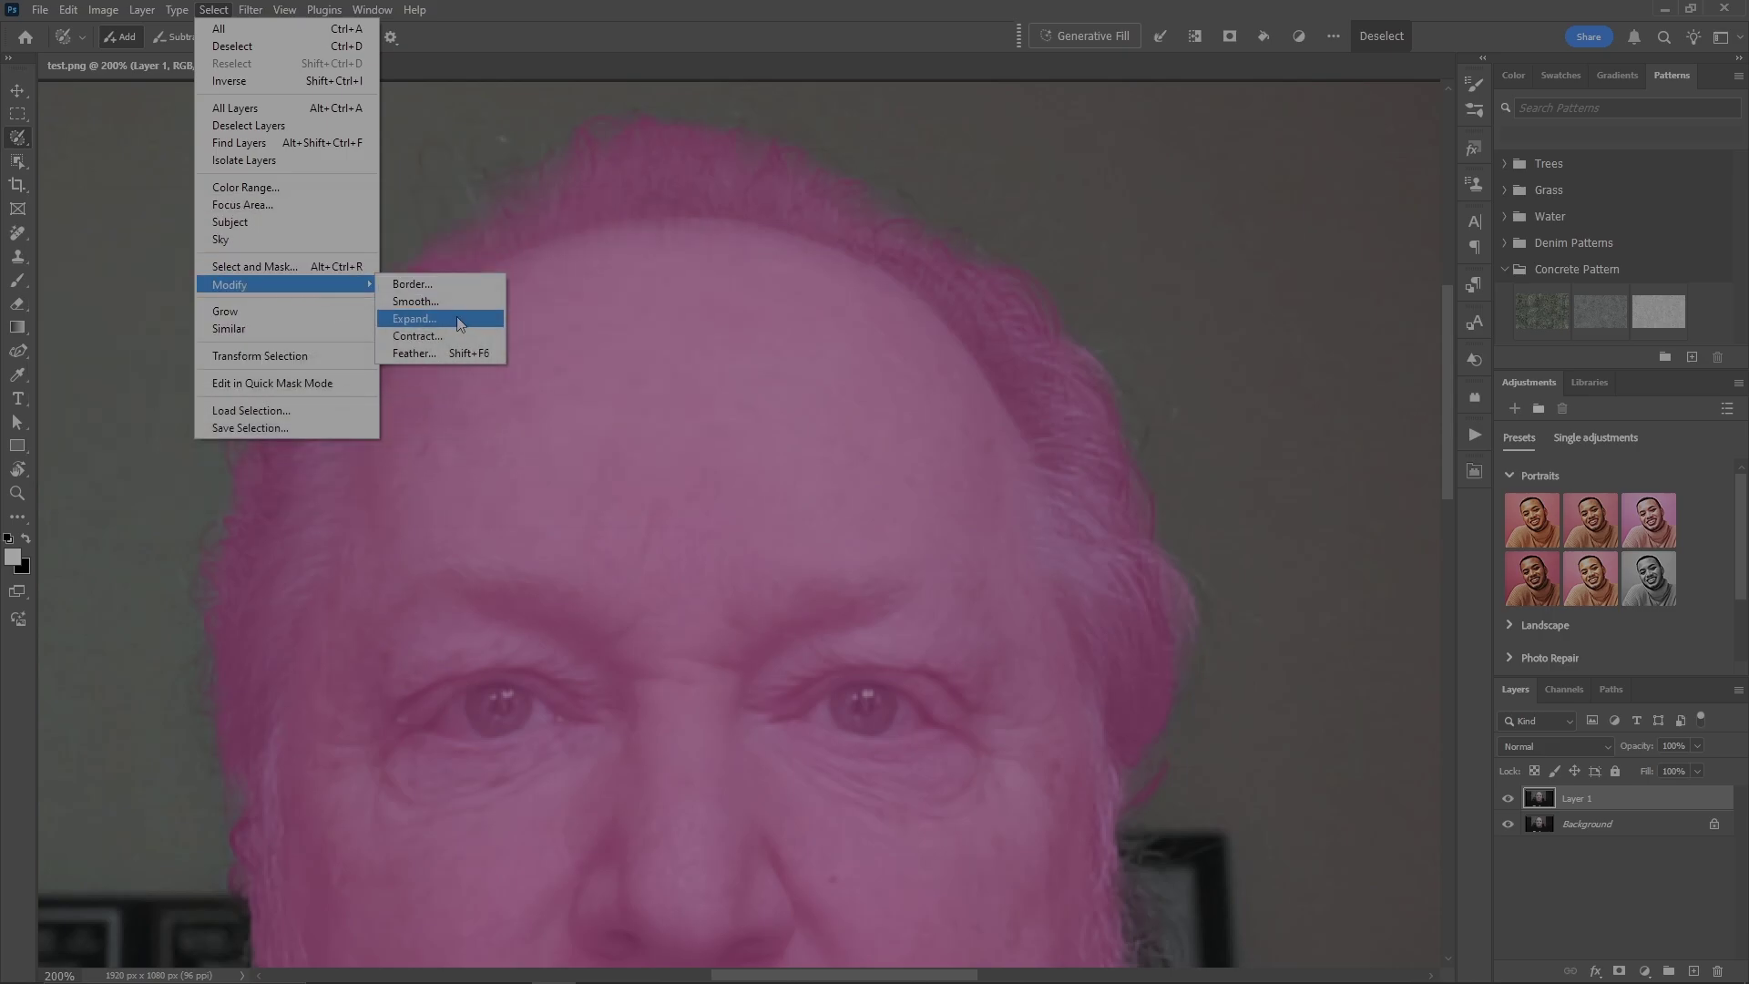
{"action": "left_click", "coordinate": [415, 319]}
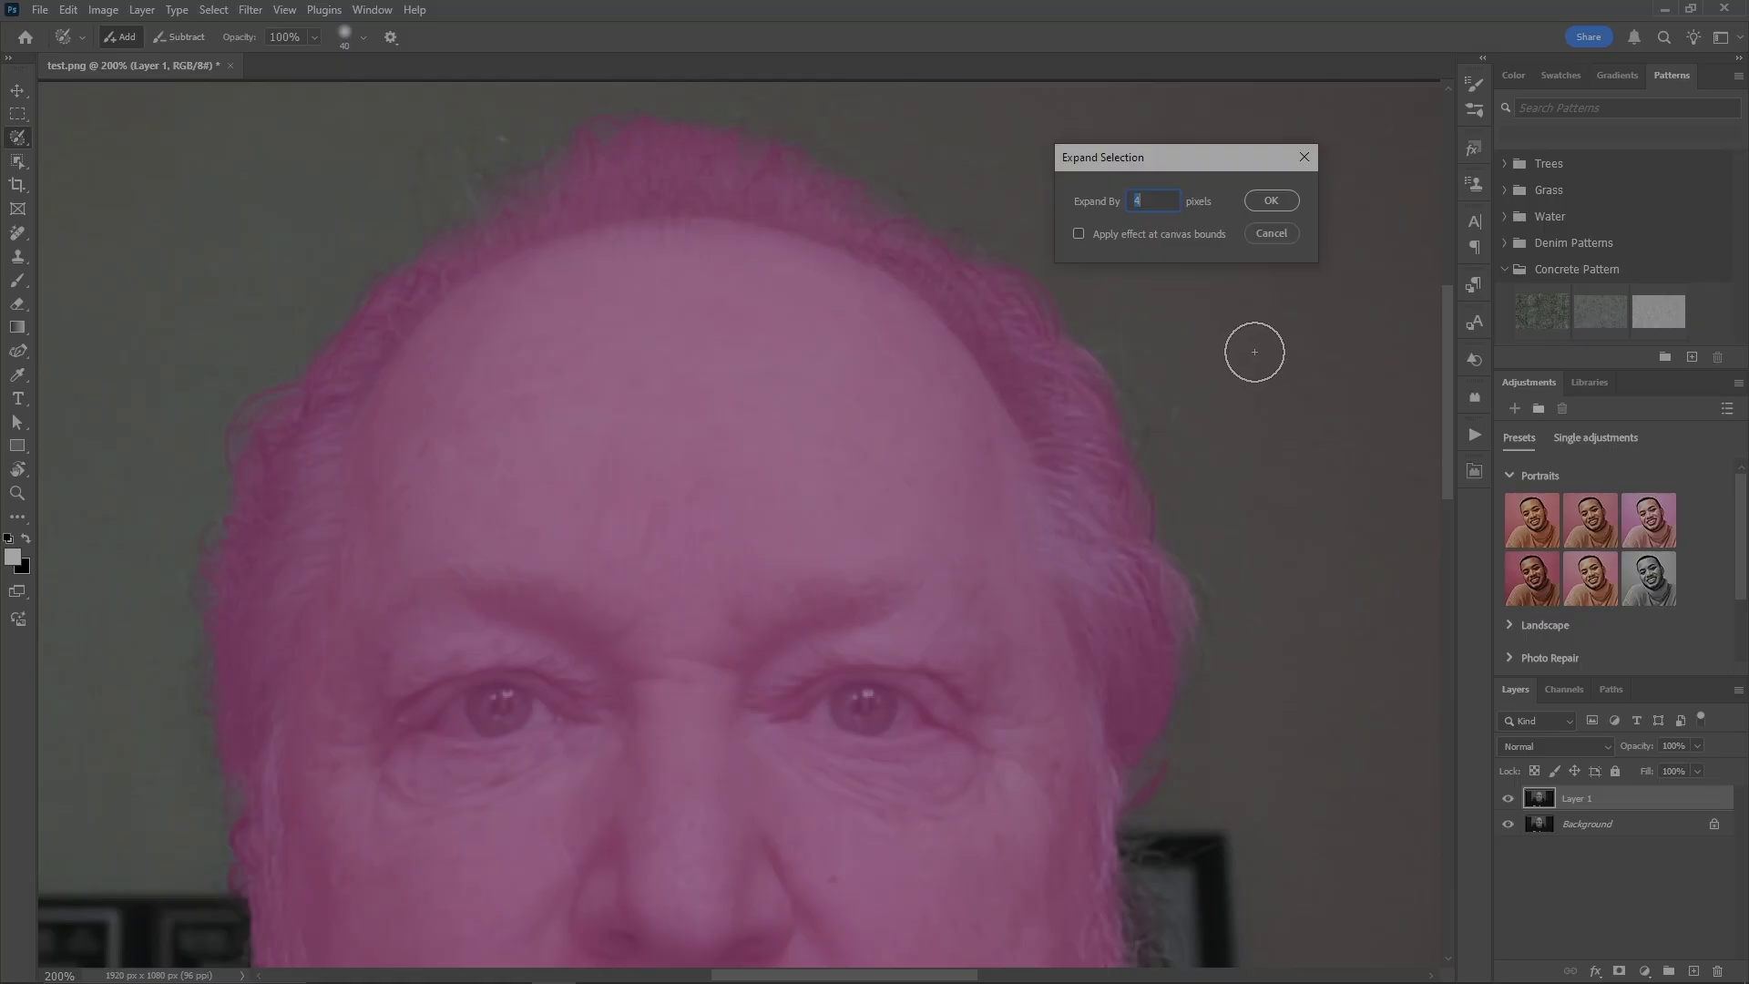
{"action": "left_click", "coordinate": [1273, 202]}
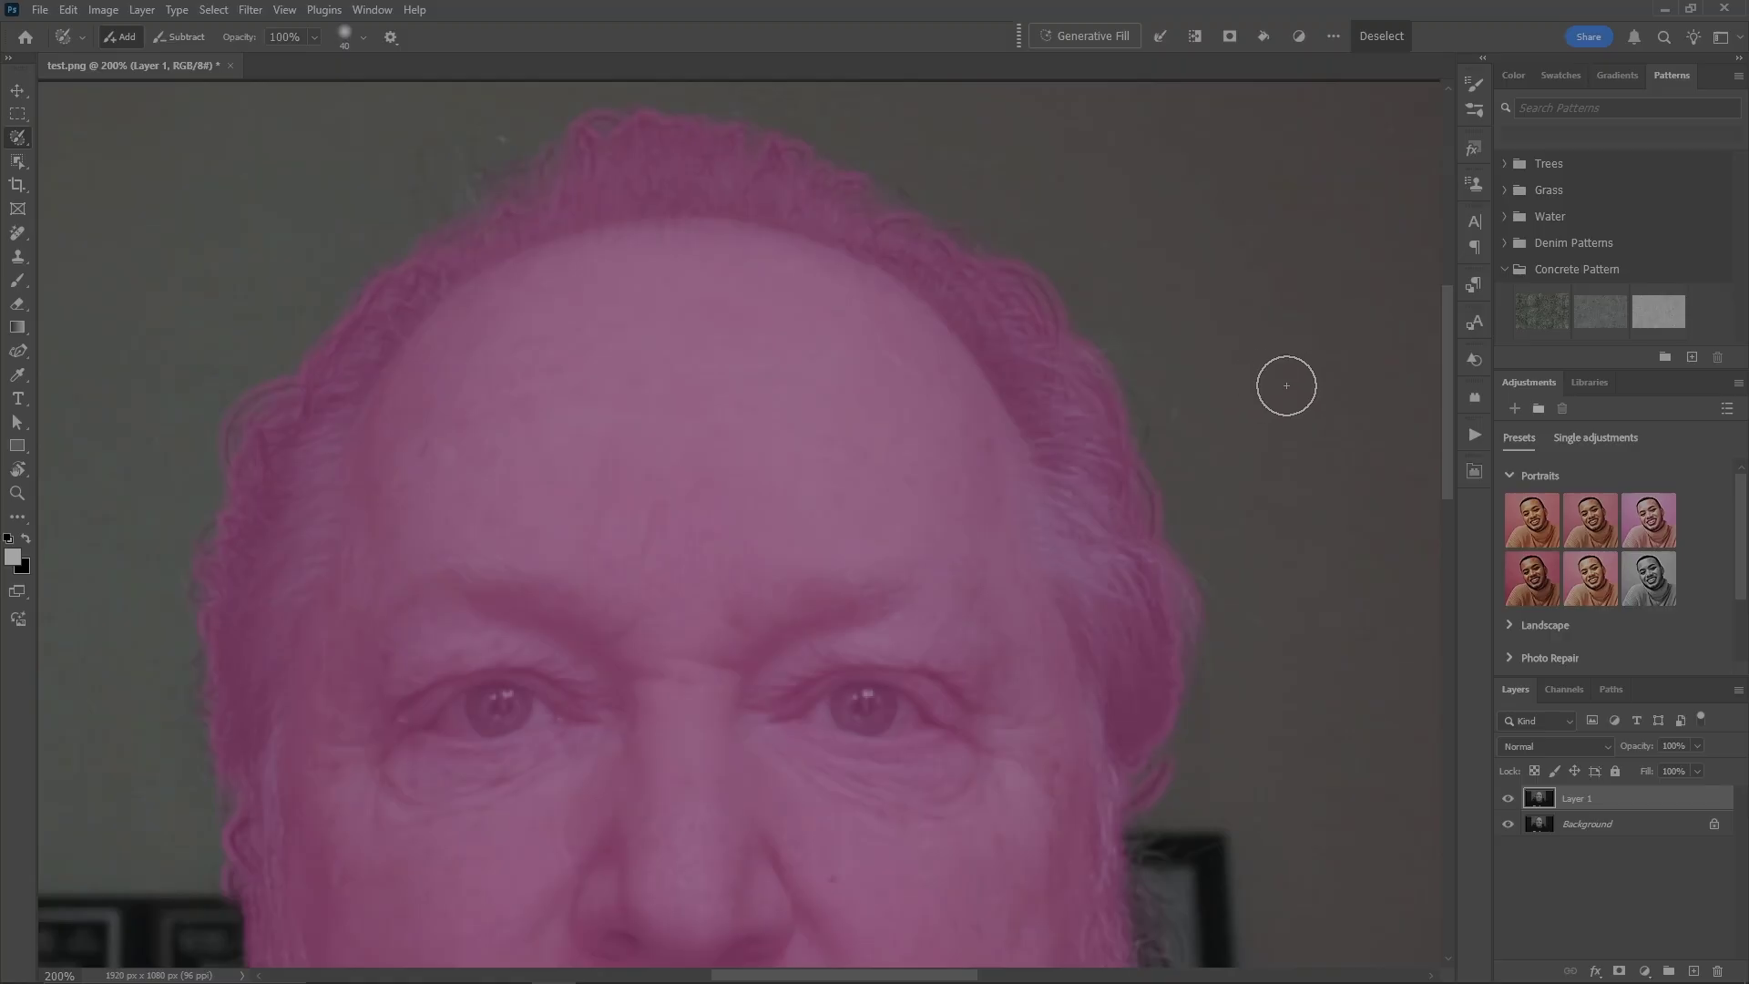
Contract the original subject selection by a few pixels
{"action": "left_click", "coordinate": [213, 9]}
{"action": "mouse_move", "coordinate": [349, 286]}
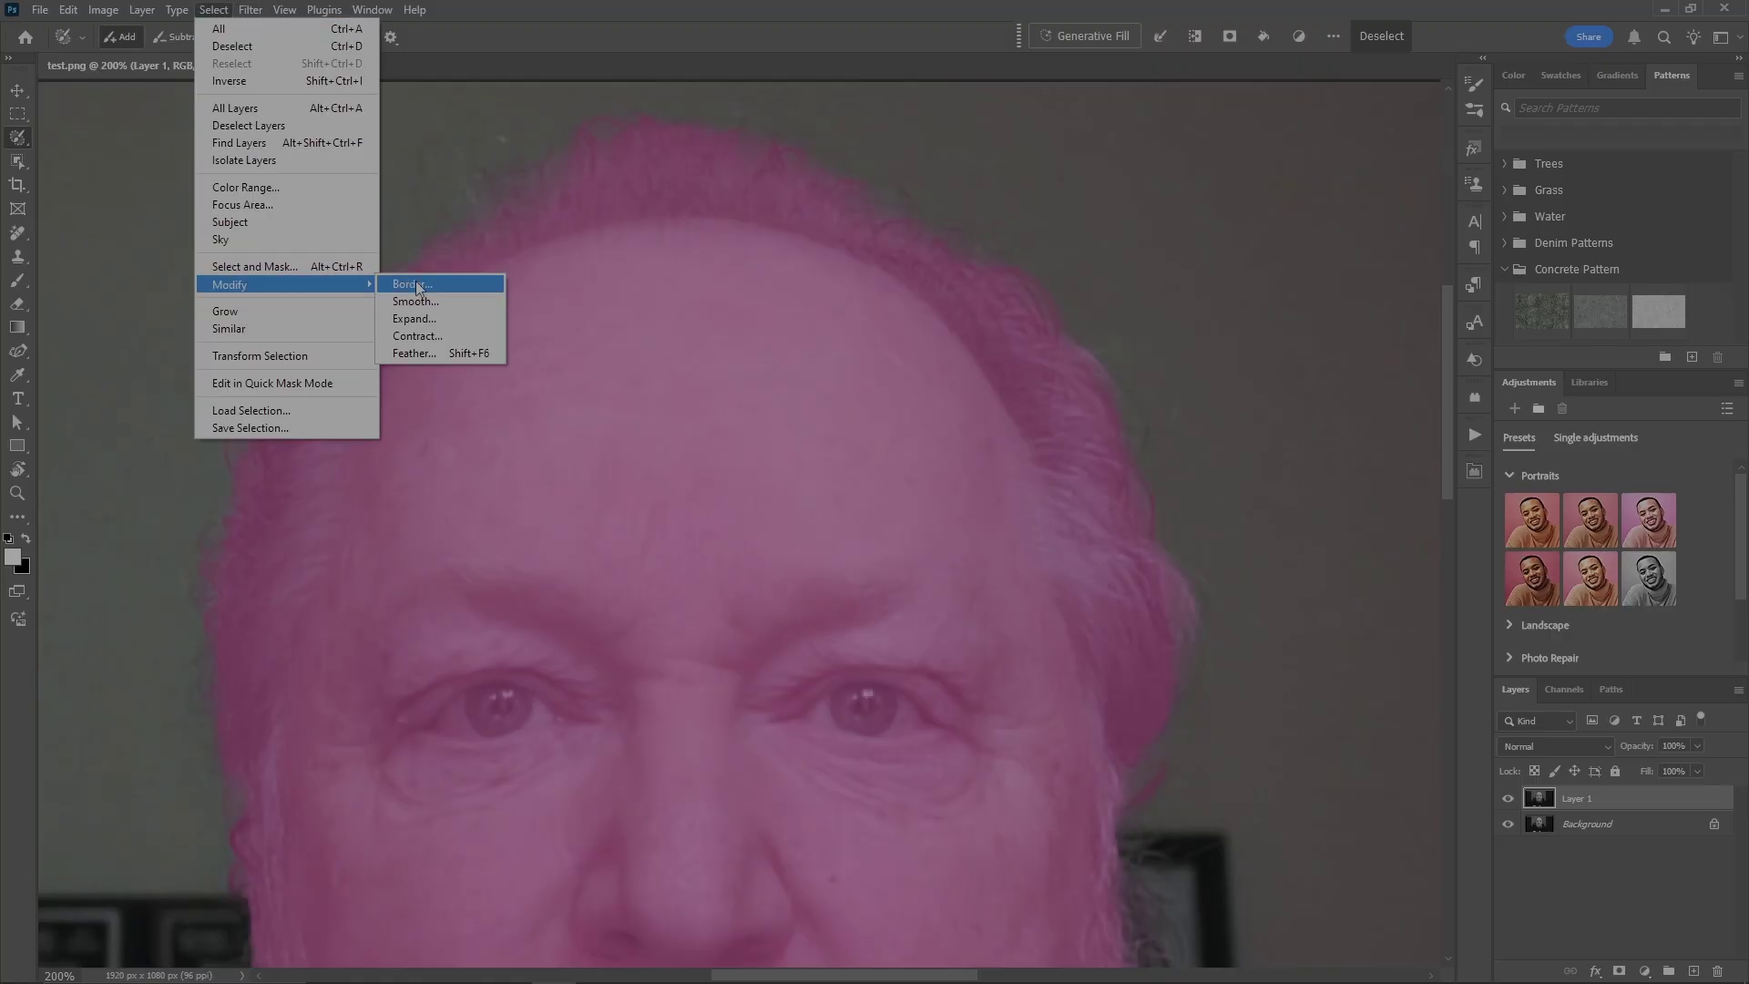
{"action": "left_click", "coordinate": [417, 336]}
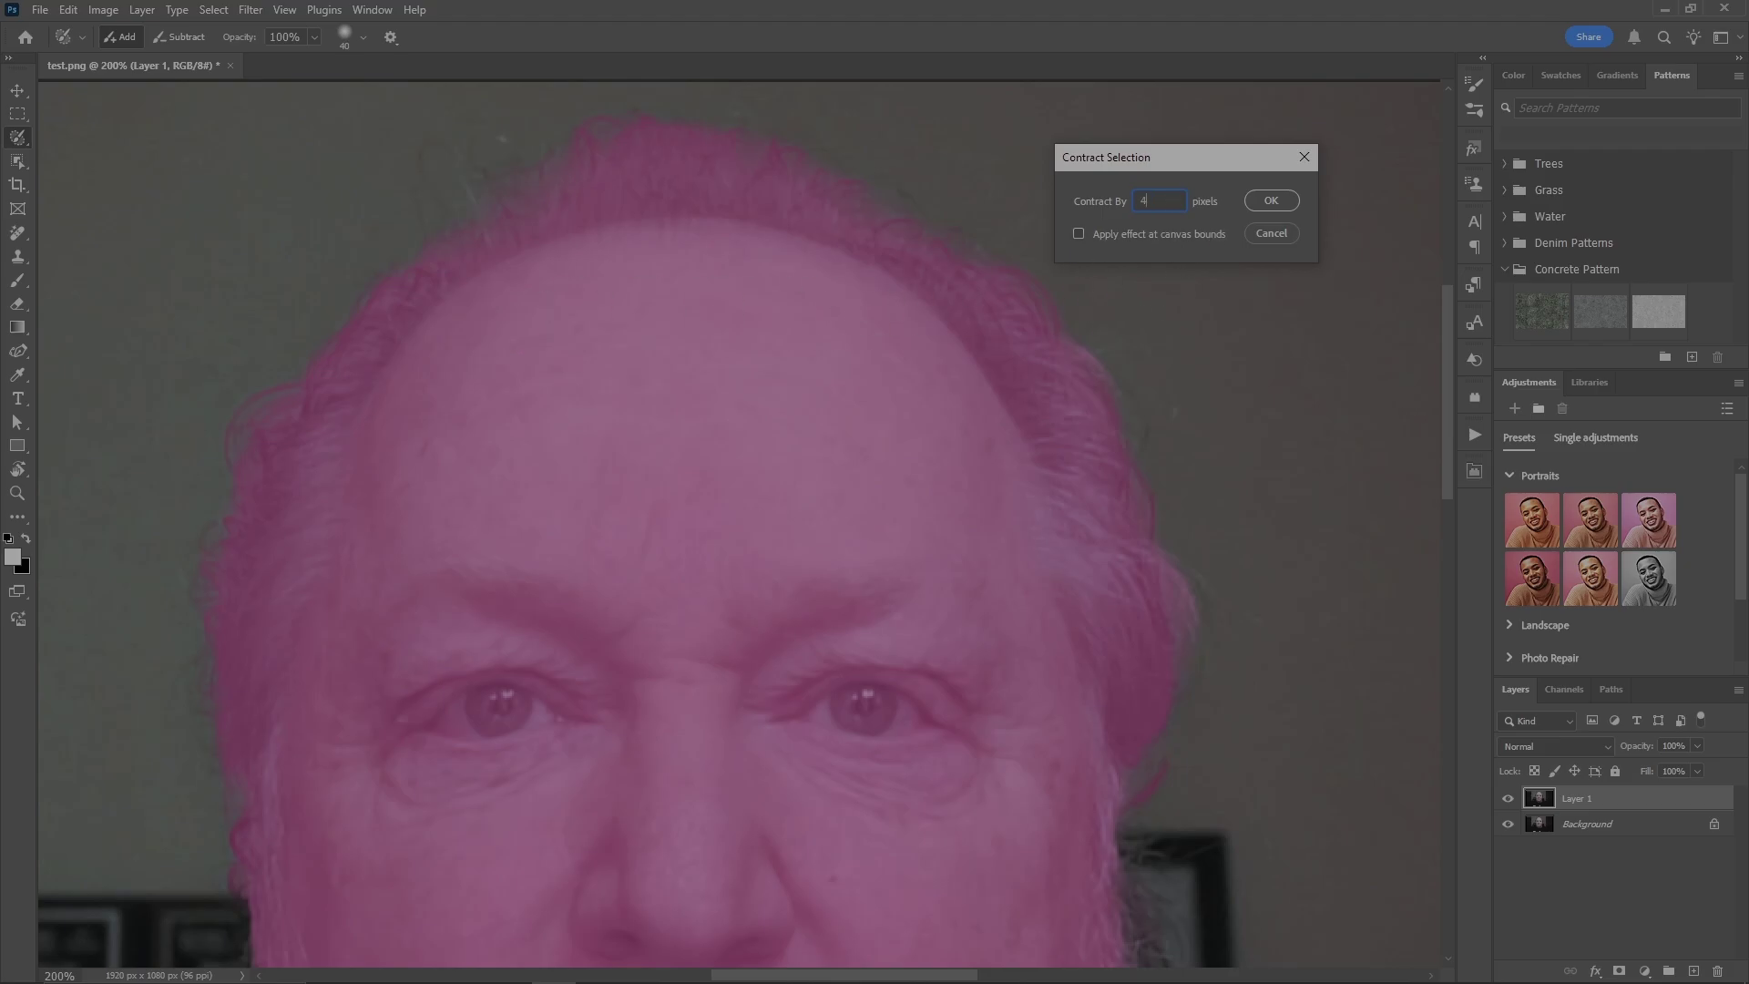
{"action": "key", "text": "Return"}
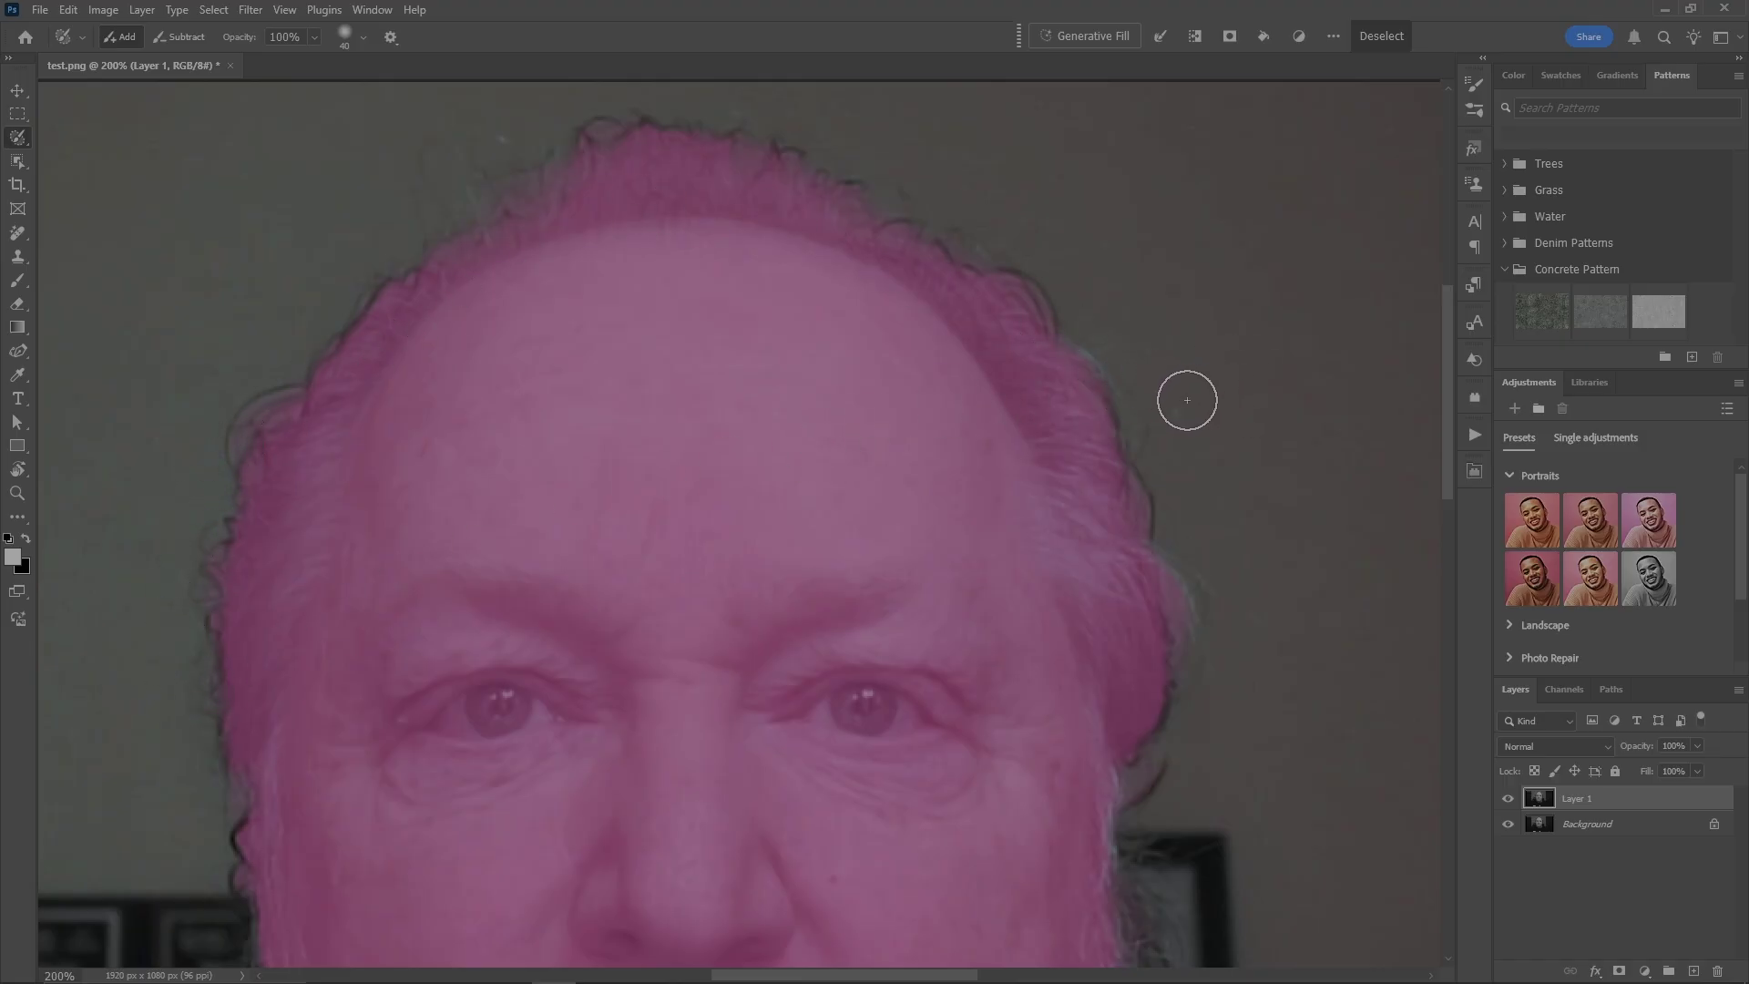
Feather the original subject selection with a radius of 10 pixels
{"action": "left_click", "coordinate": [213, 9]}
{"action": "mouse_move", "coordinate": [344, 281]}
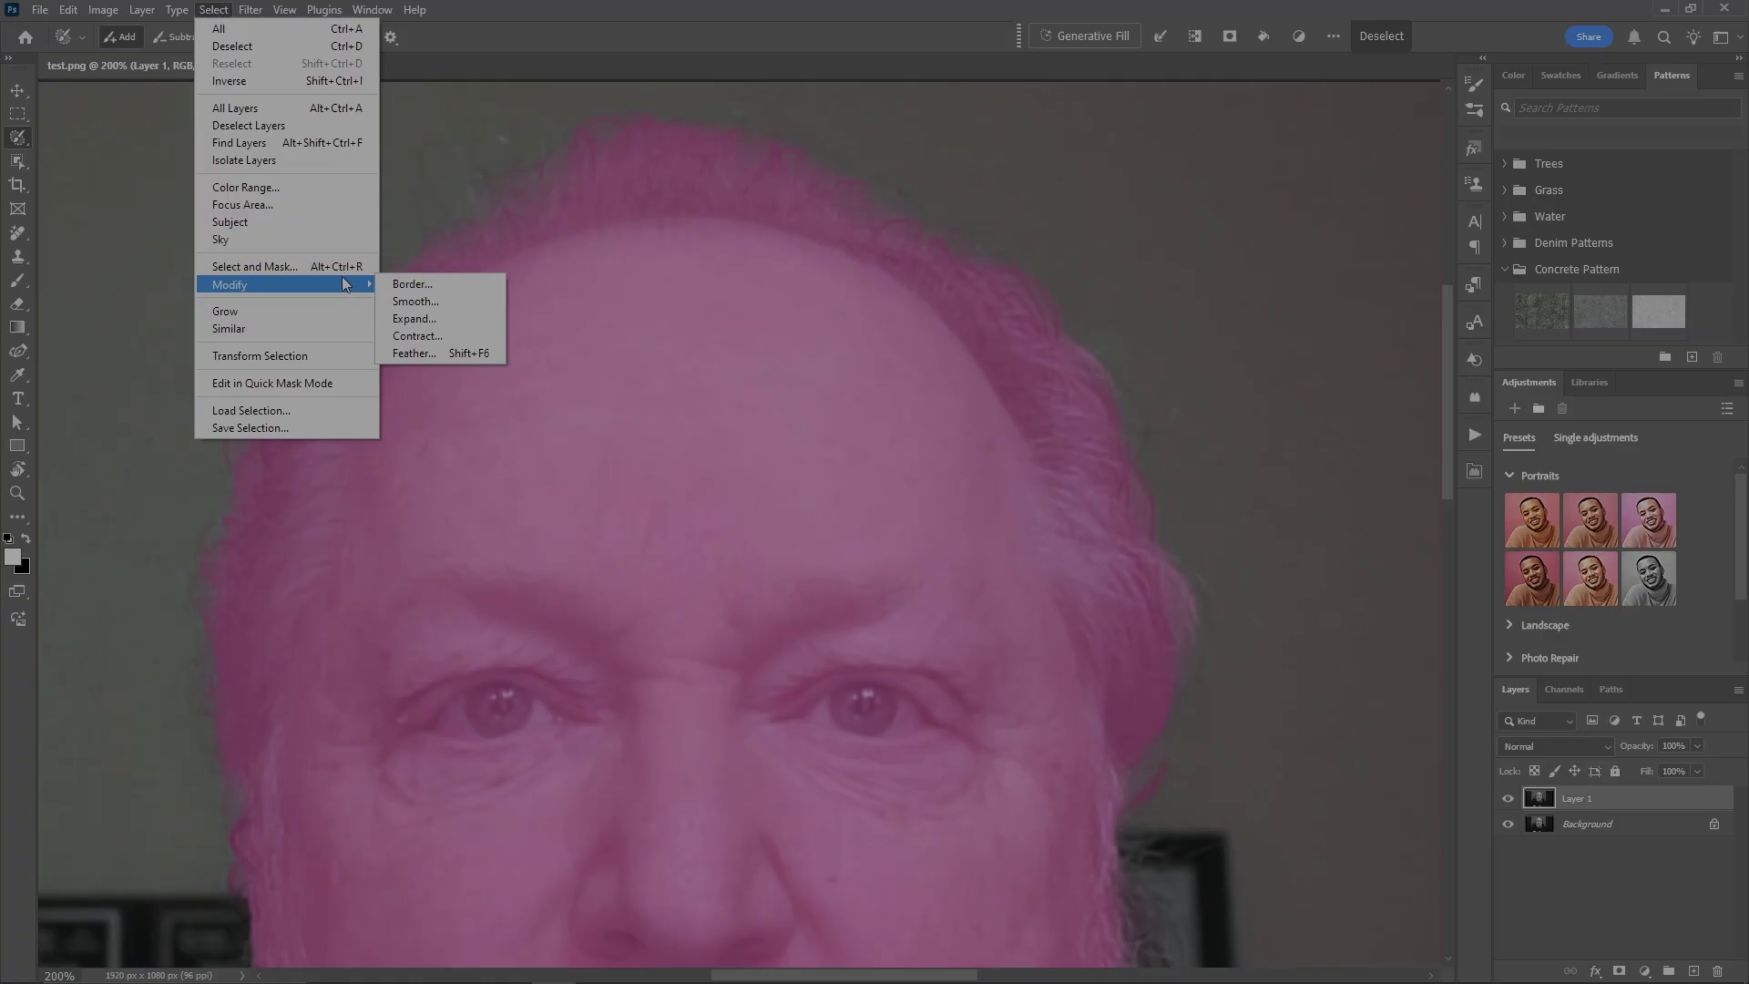
{"action": "left_click", "coordinate": [461, 352]}
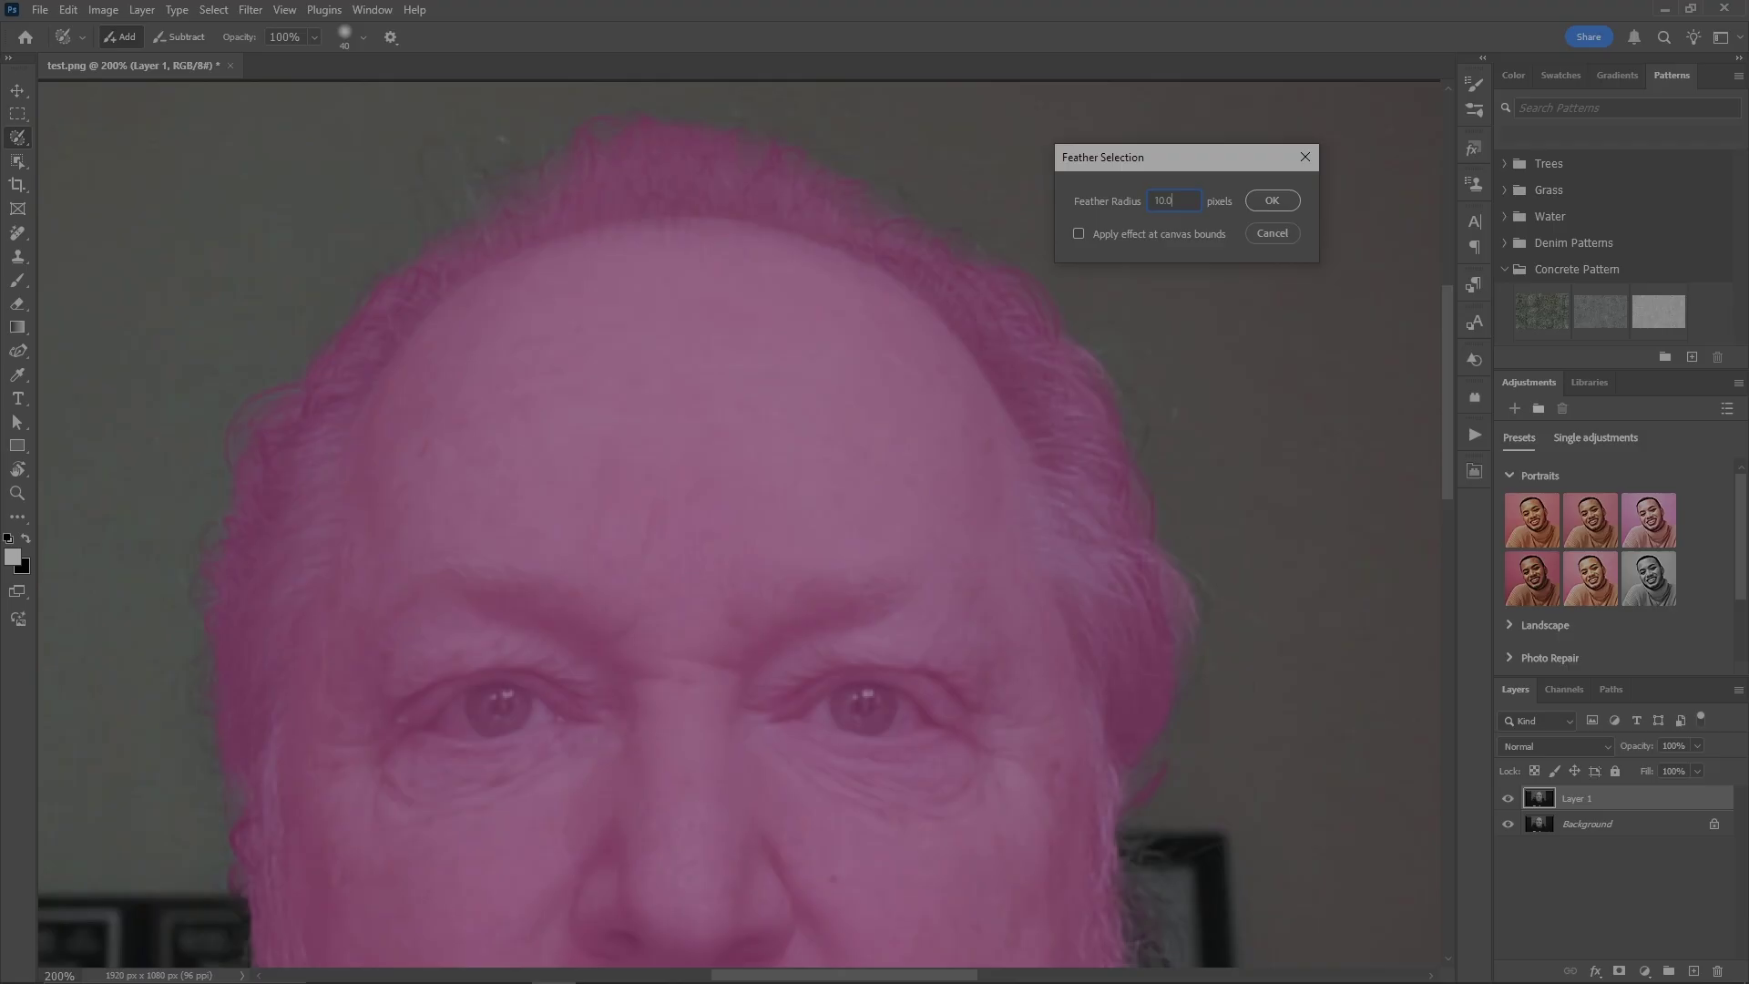
{"action": "key", "text": "Return"}
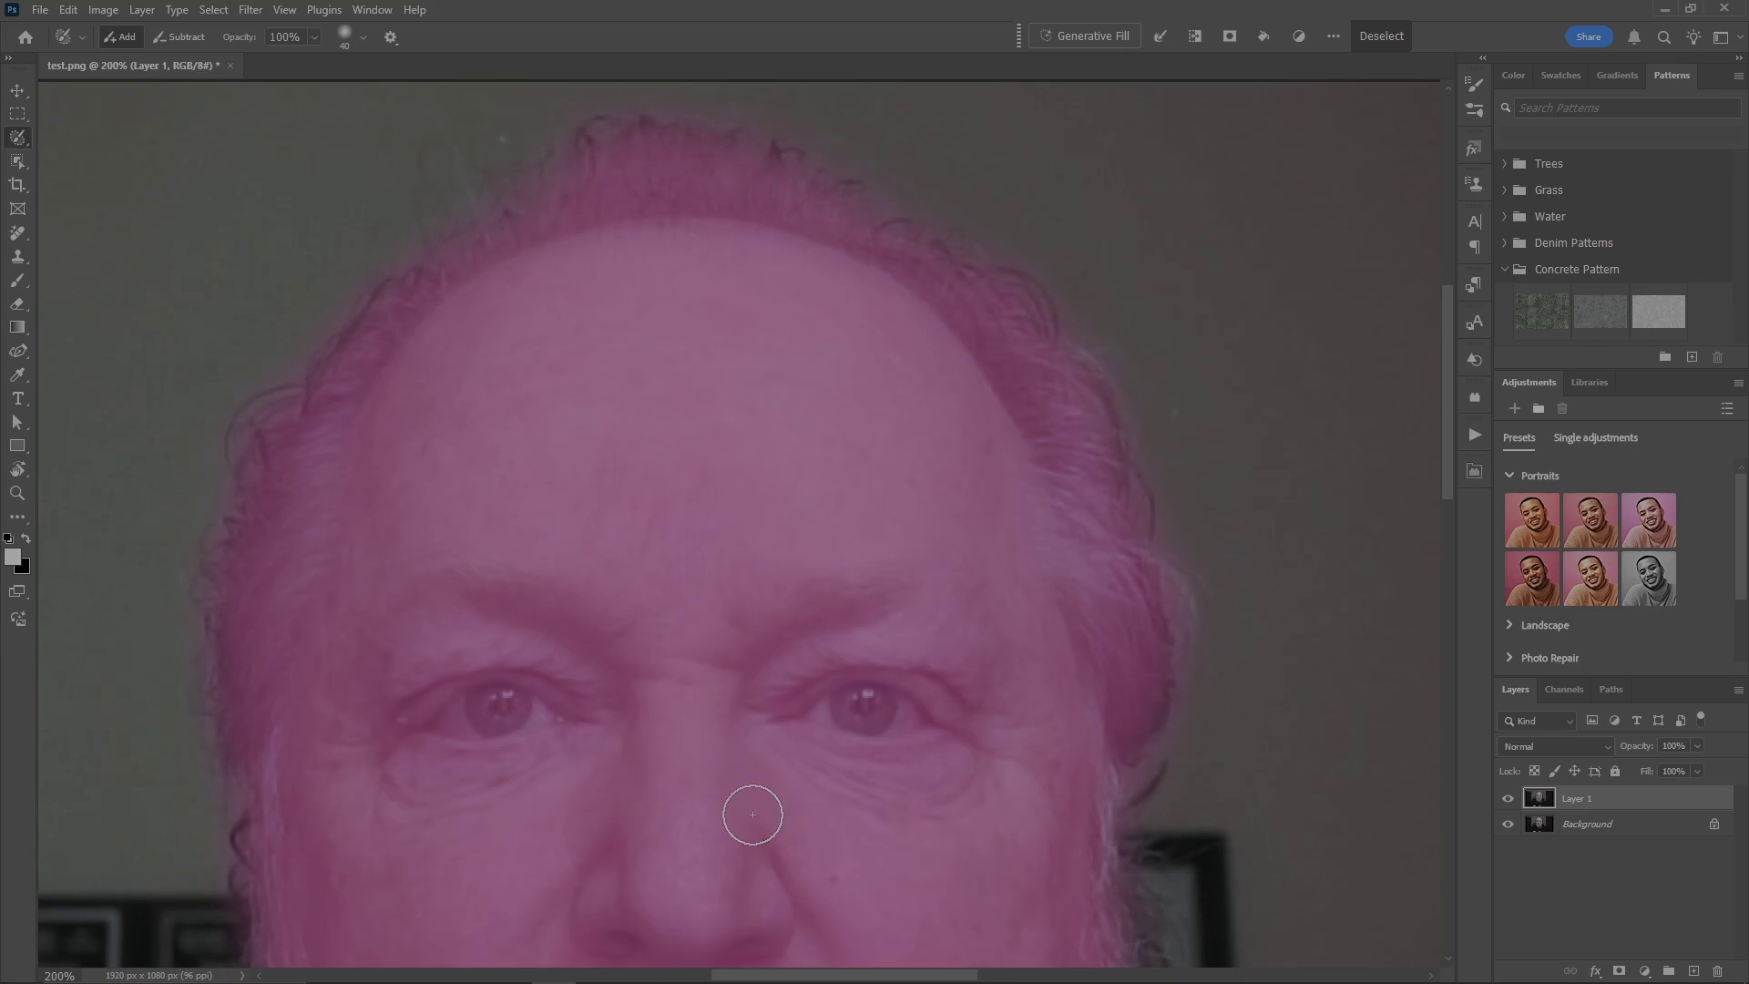
Smooth the edges of the original subject selection with a small sample radius
{"action": "key", "text": "ctrl+minus"}
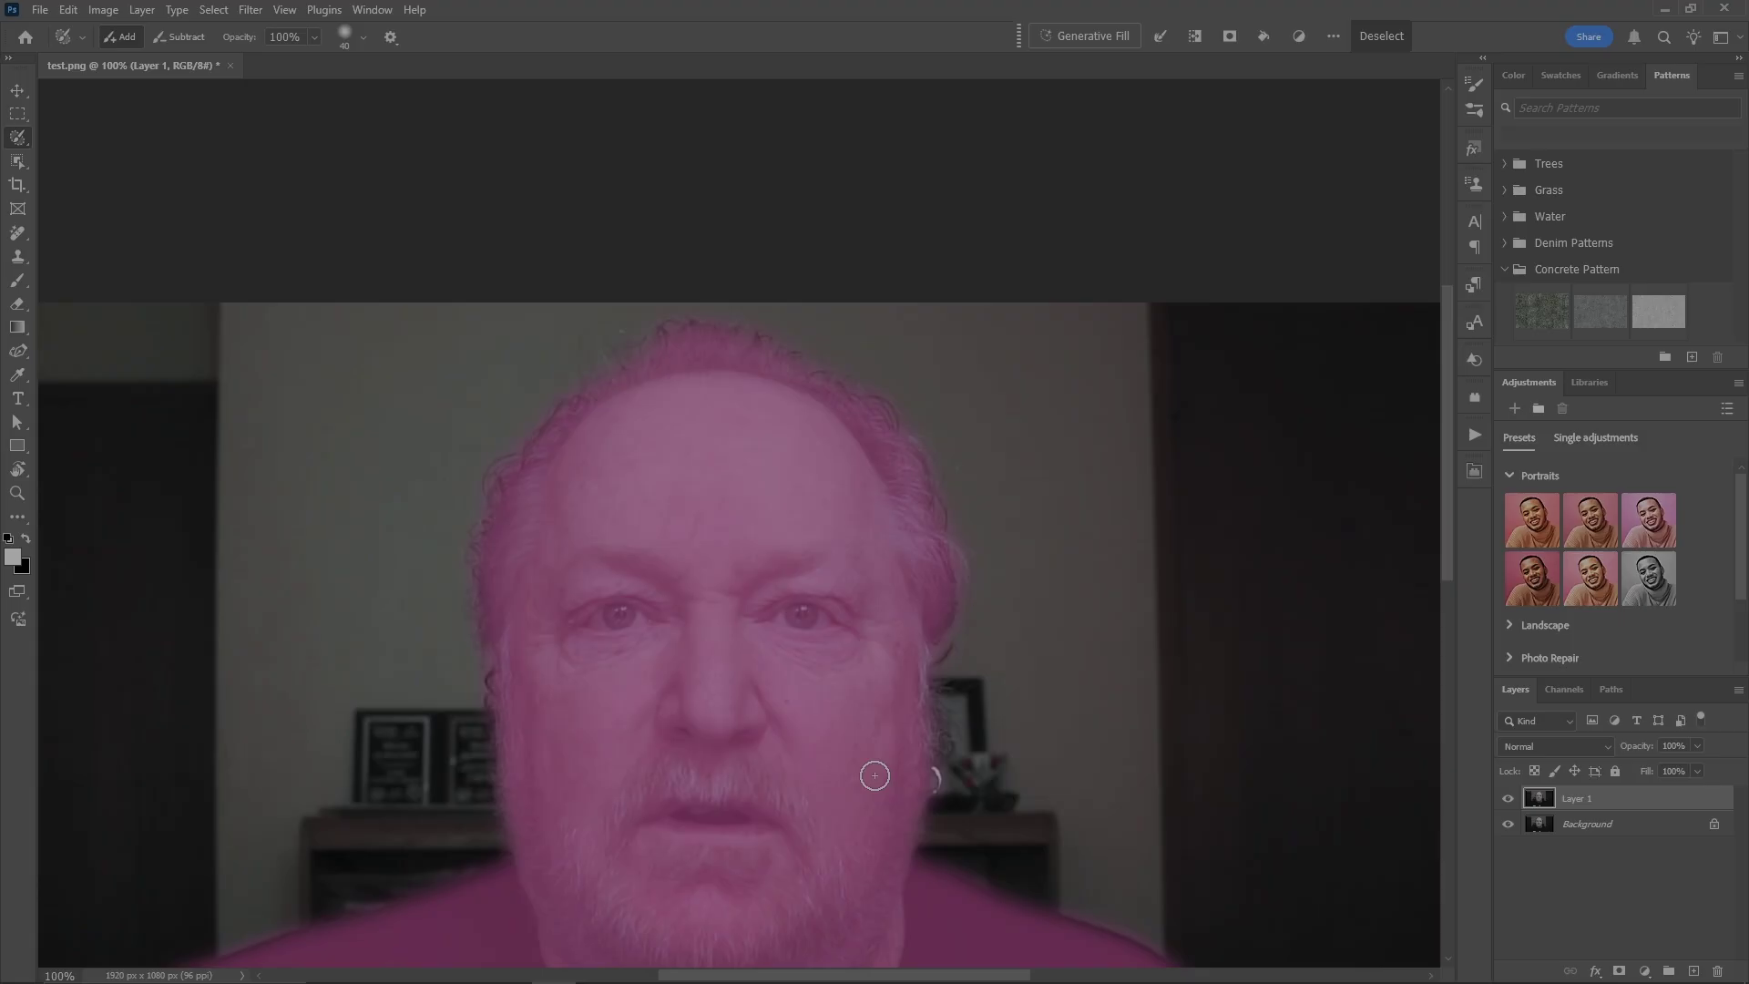
{"action": "left_click_drag", "start_coordinate": [941, 722], "coordinate": [1009, 544]}
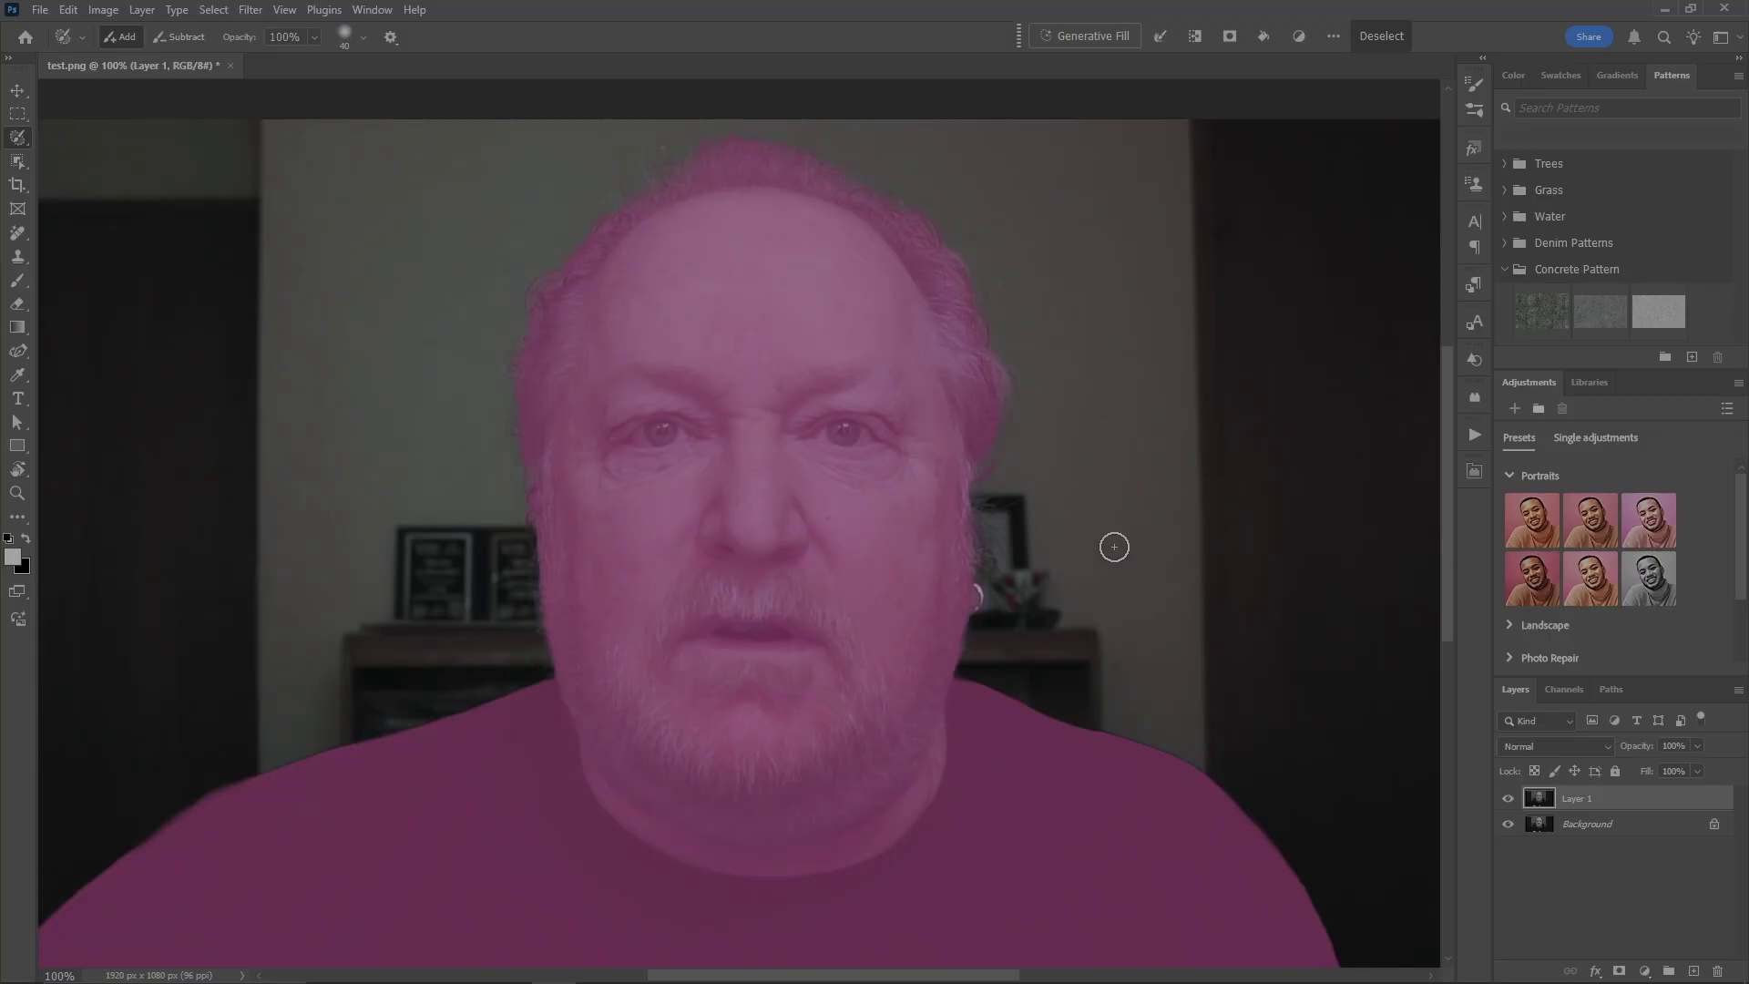
{"action": "left_click", "coordinate": [214, 9]}
{"action": "mouse_move", "coordinate": [291, 284]}
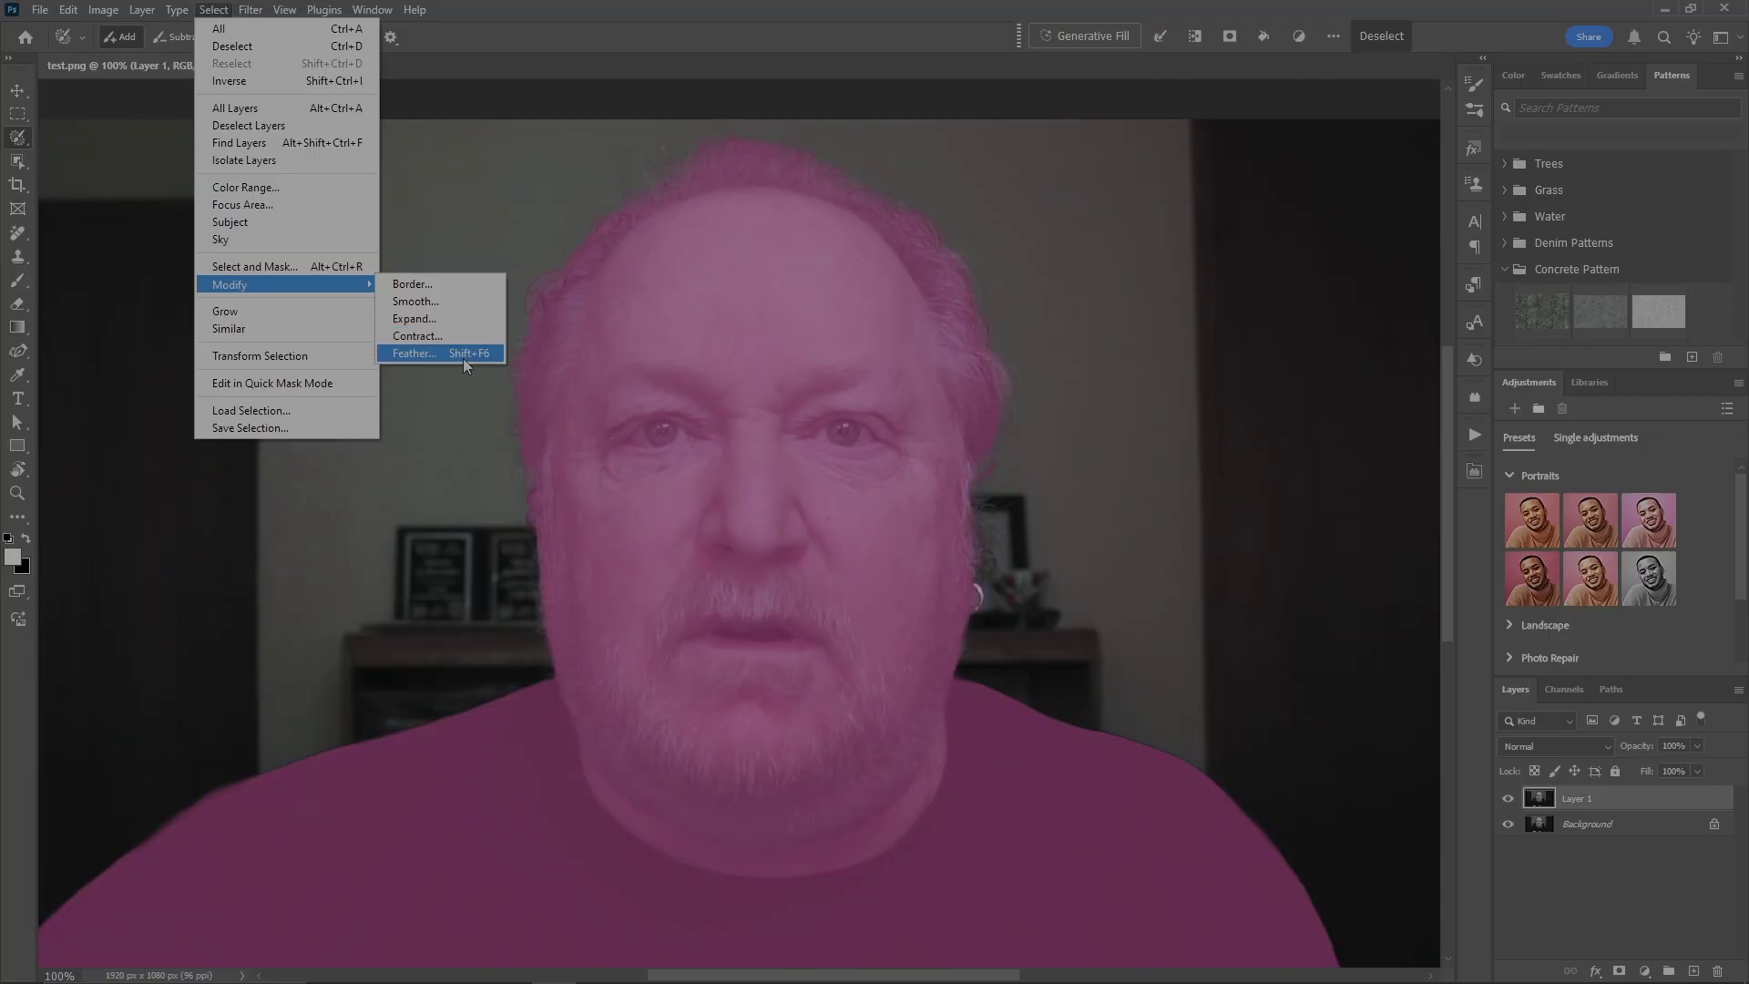
{"action": "left_click", "coordinate": [461, 300]}
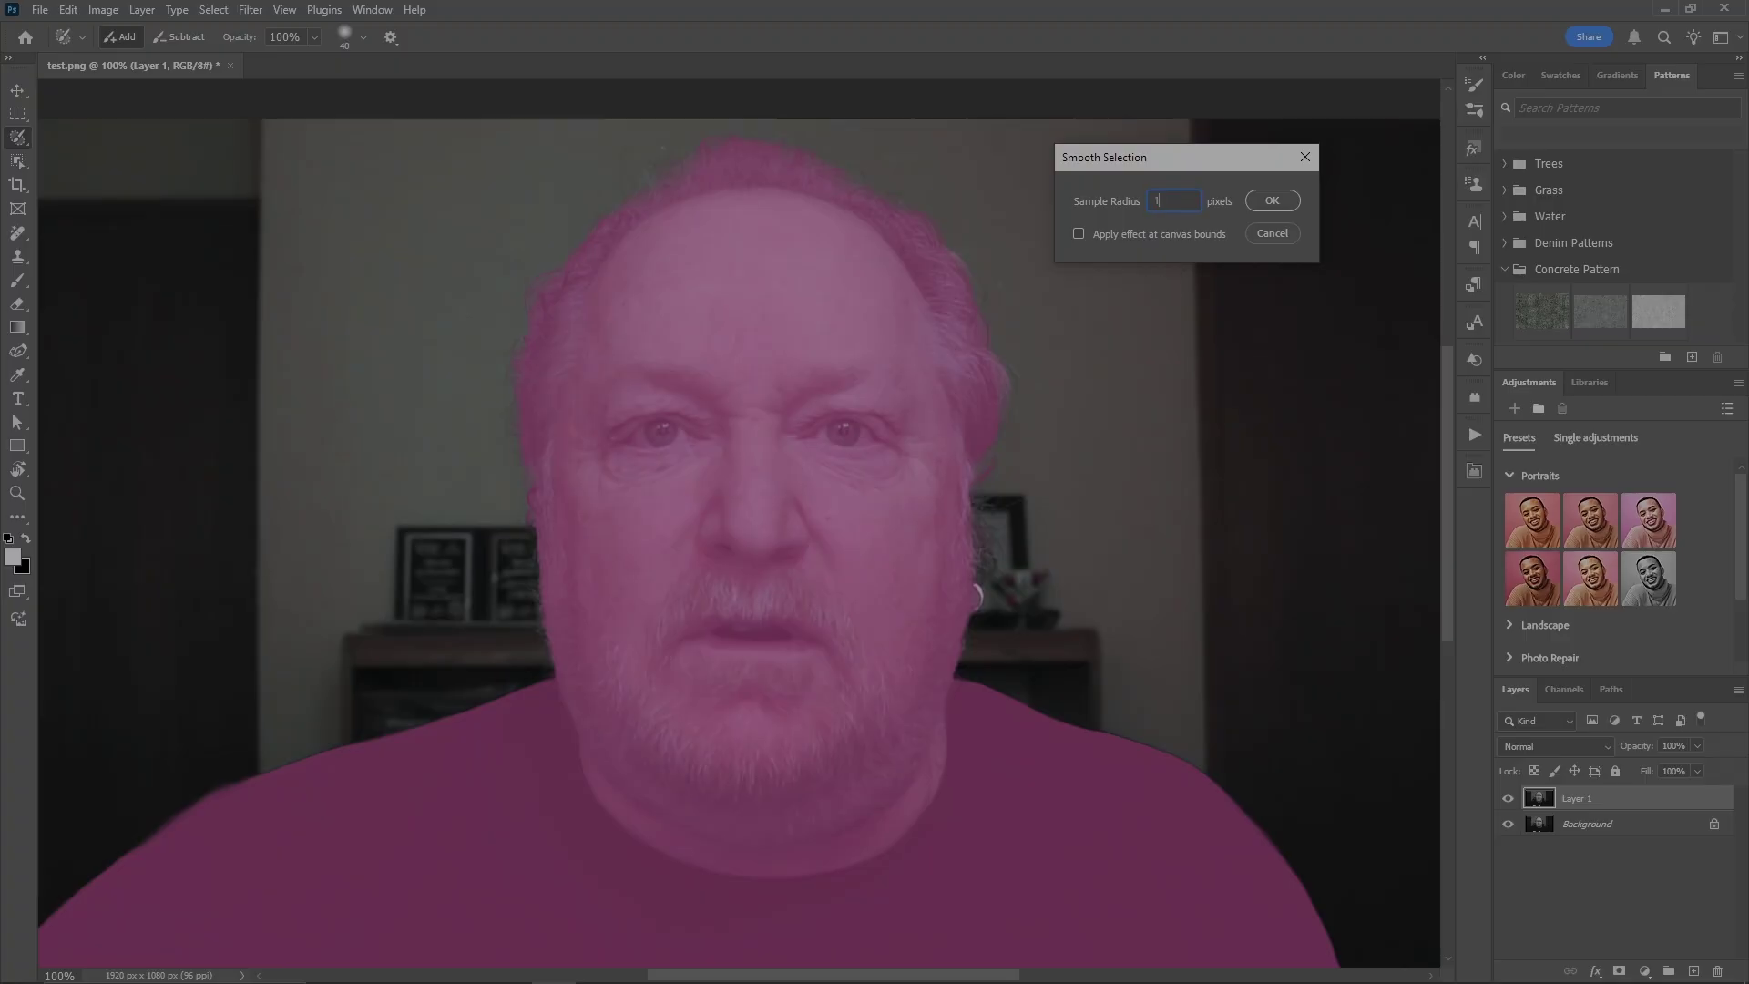
{"action": "key", "text": "Return"}
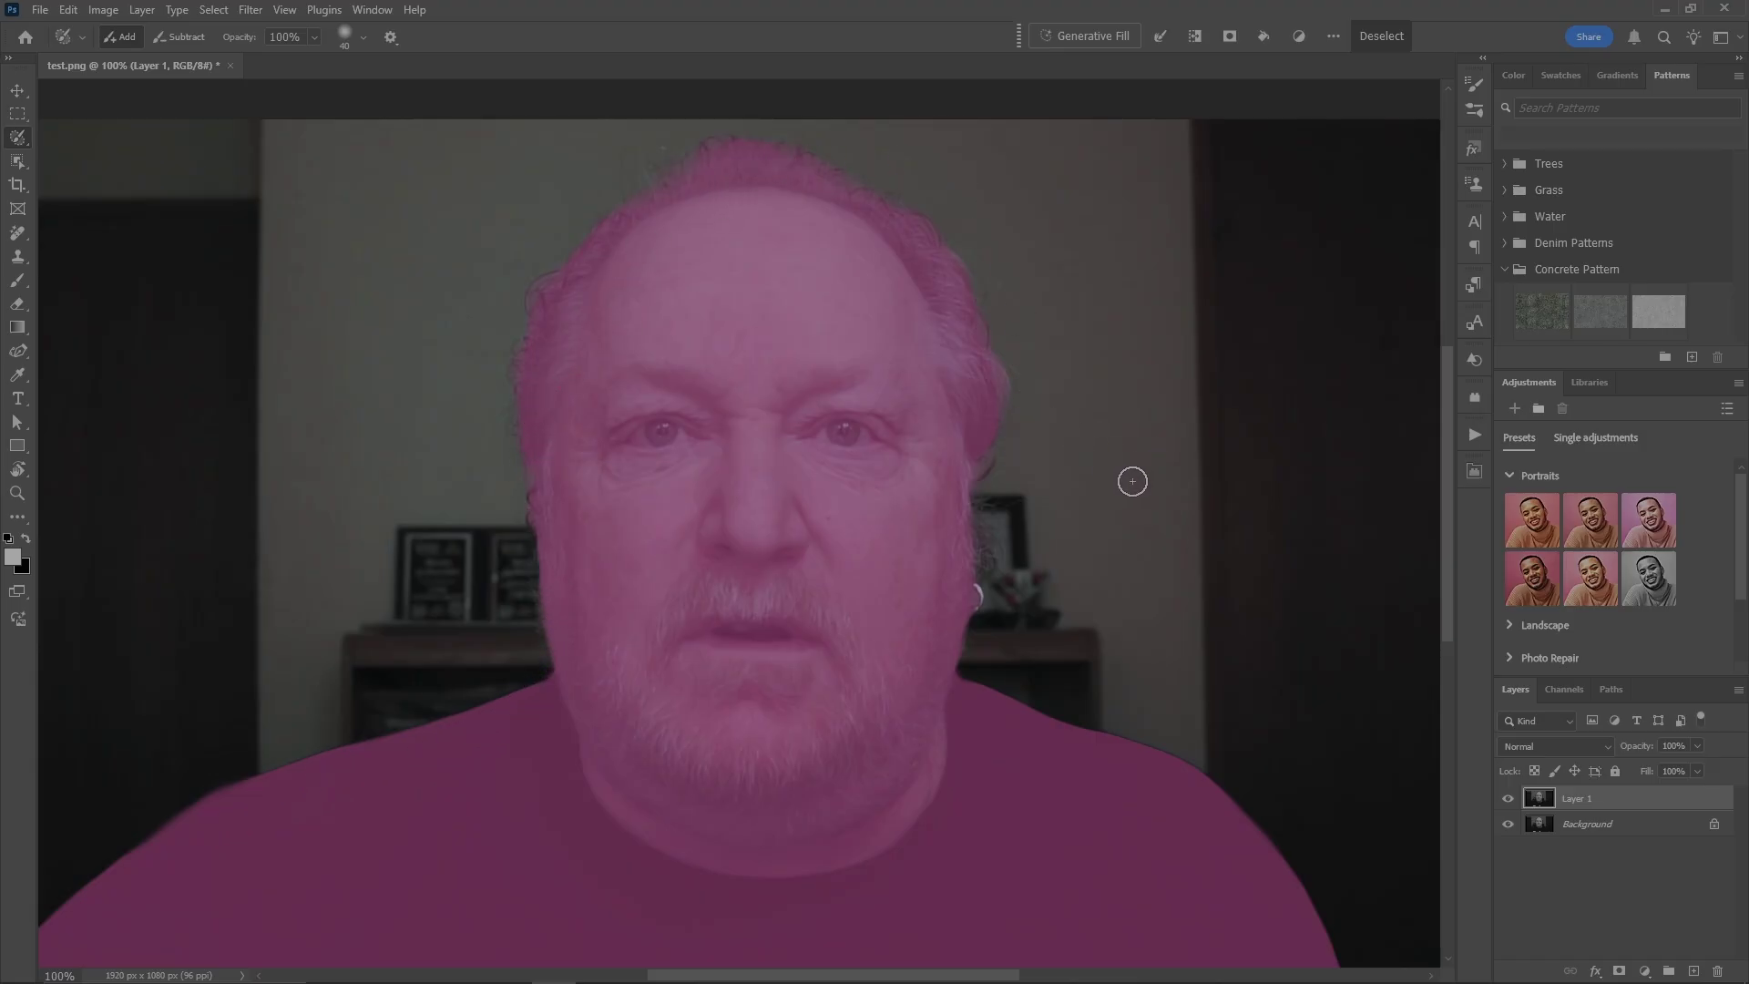
Turn the subject selection into a border selection 10 pixels wide along the man's outline
{"action": "left_click", "coordinate": [213, 9]}
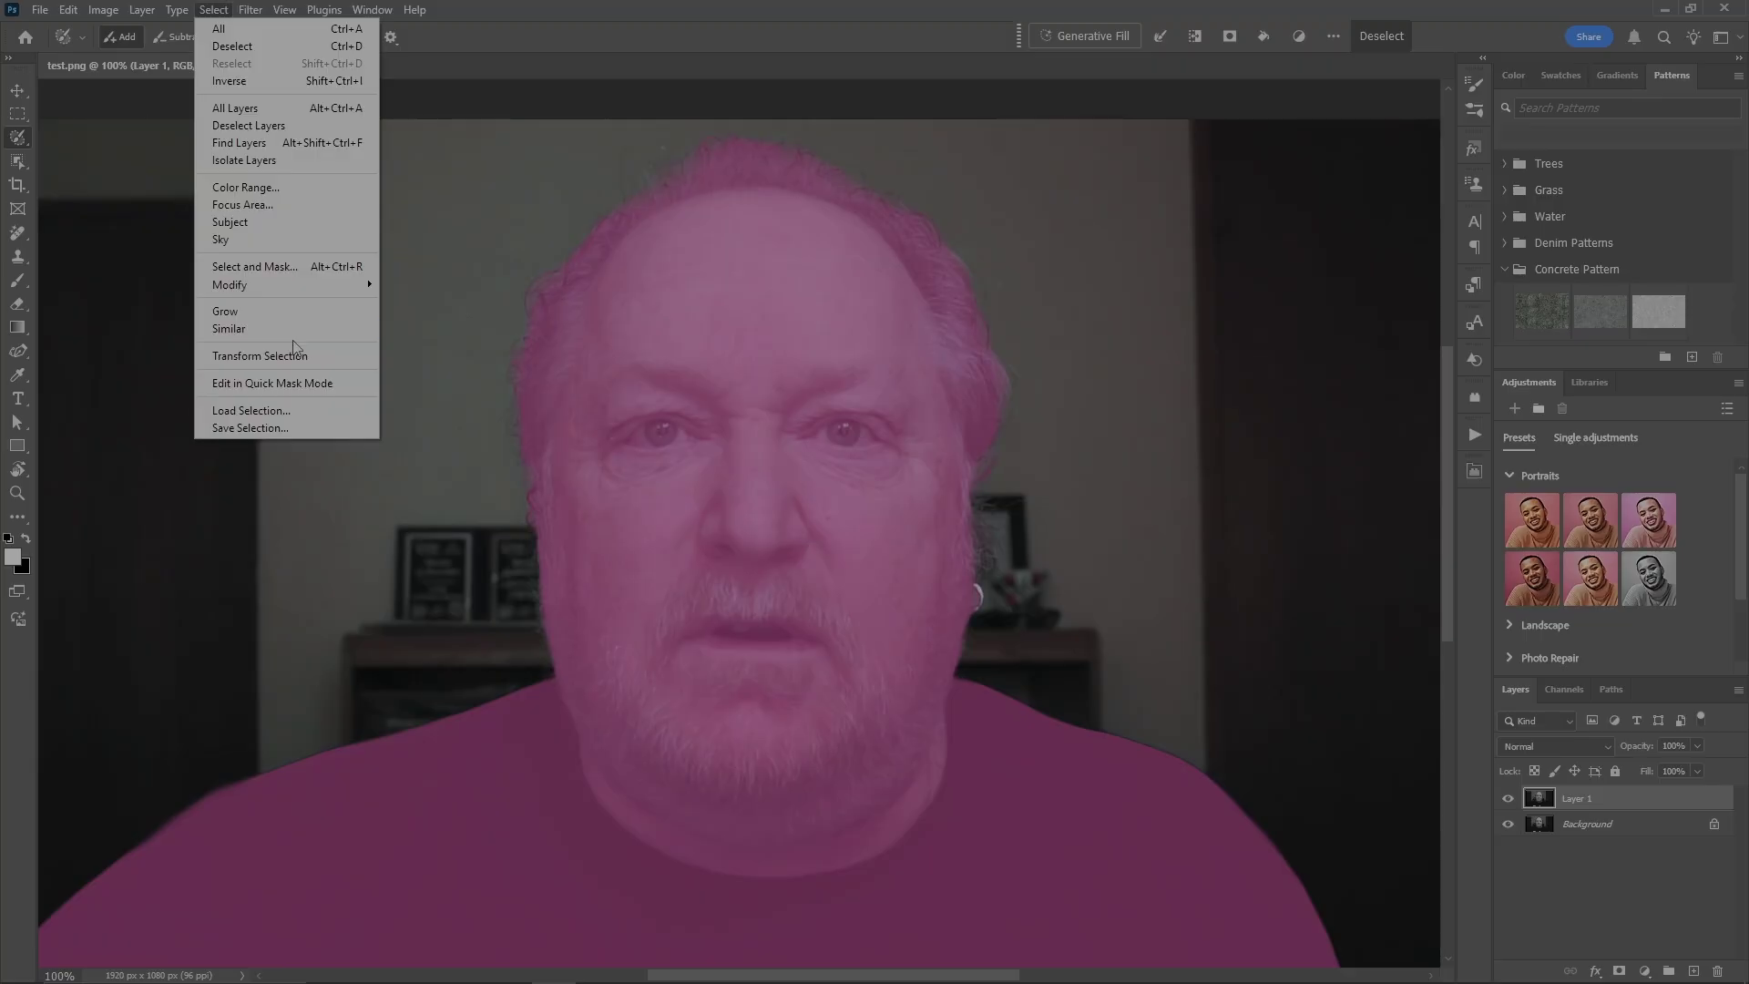
{"action": "mouse_move", "coordinate": [326, 285]}
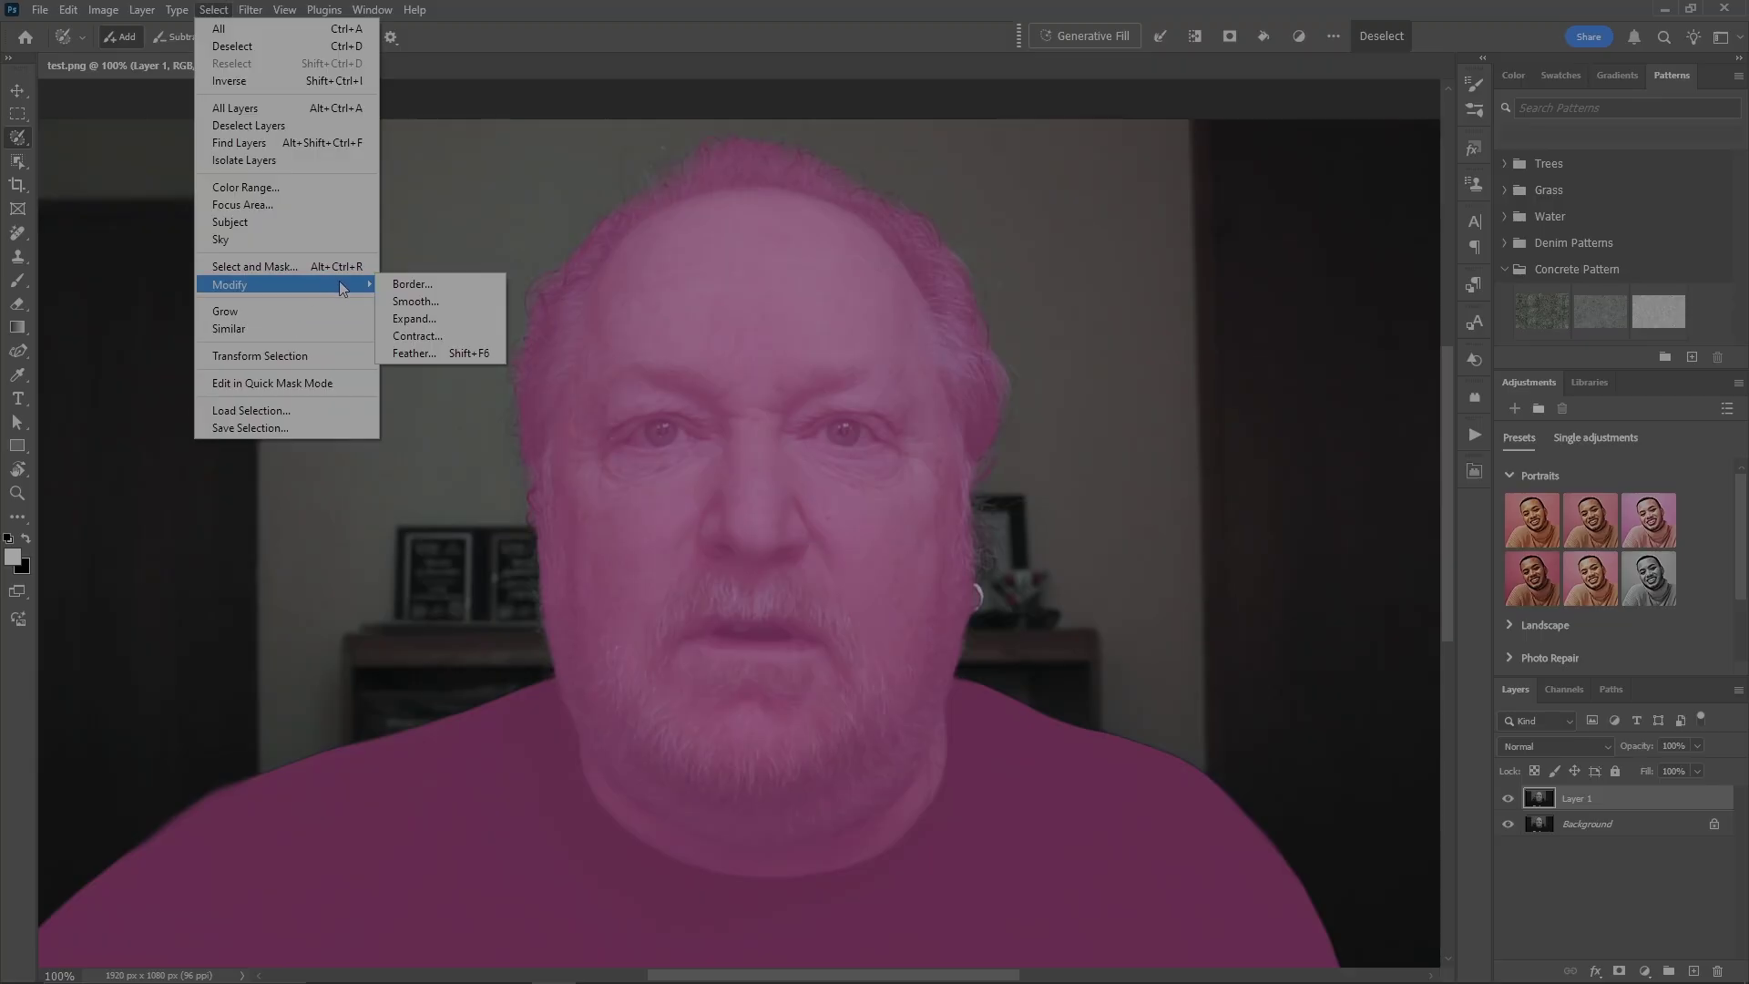
{"action": "left_click", "coordinate": [467, 288]}
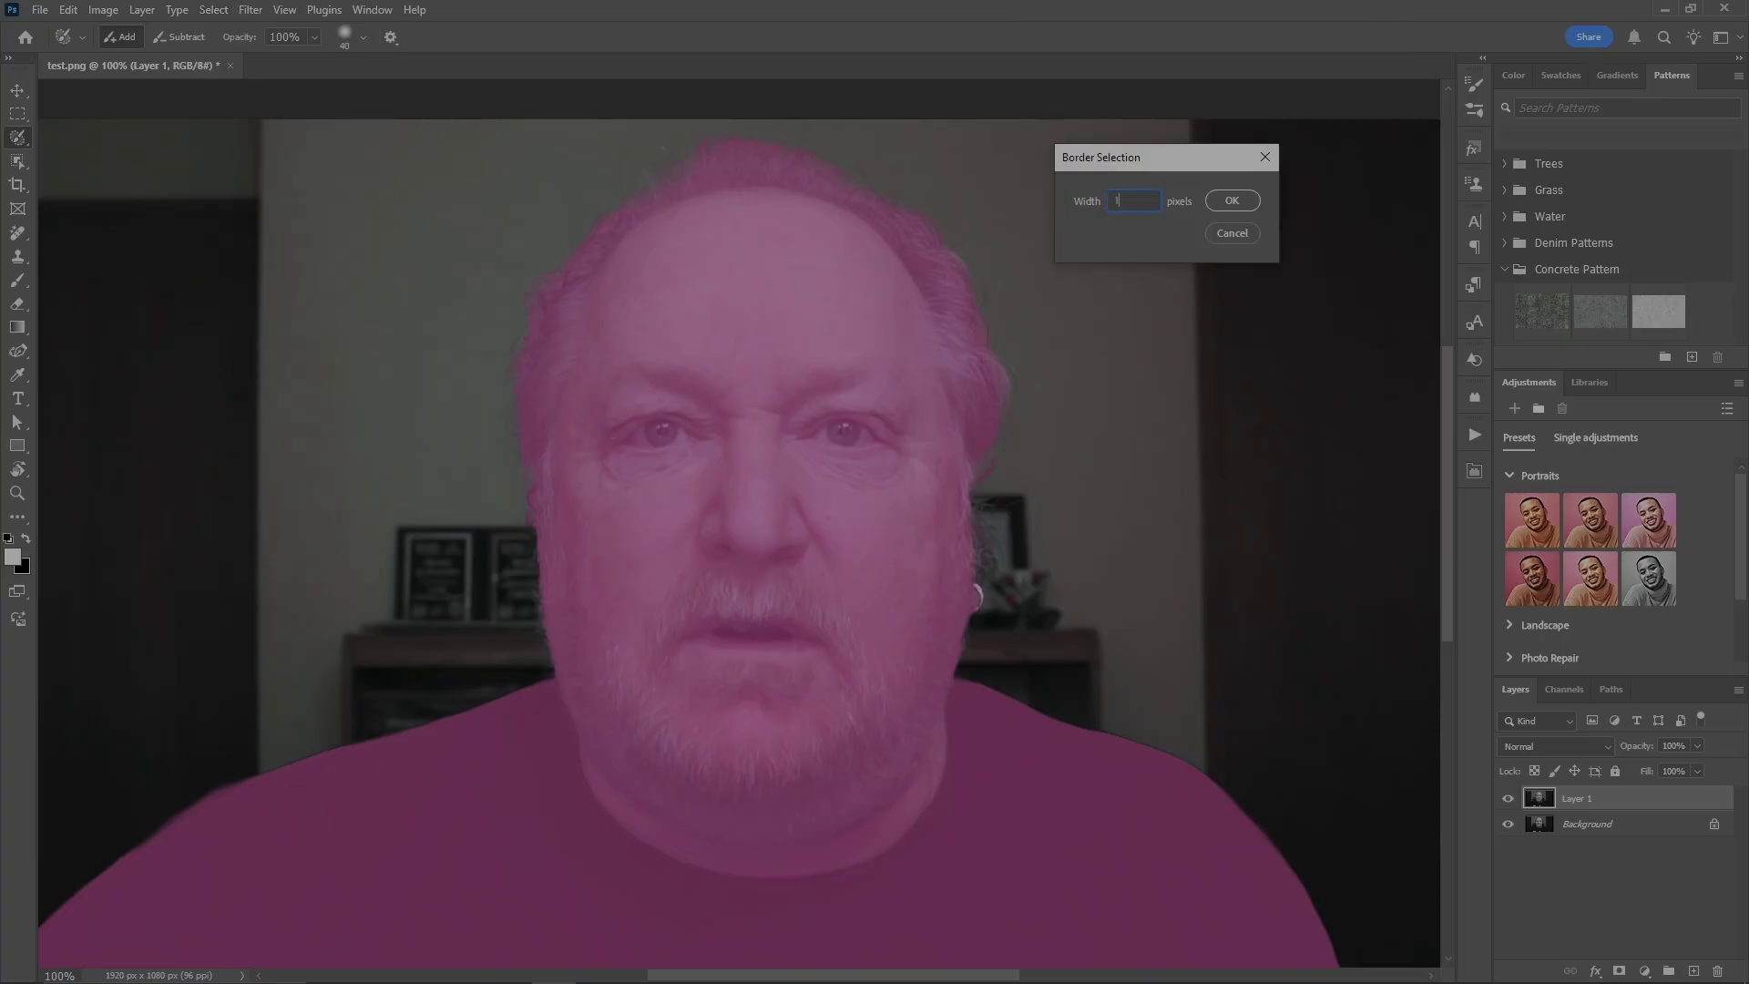
{"action": "key", "text": "Return"}
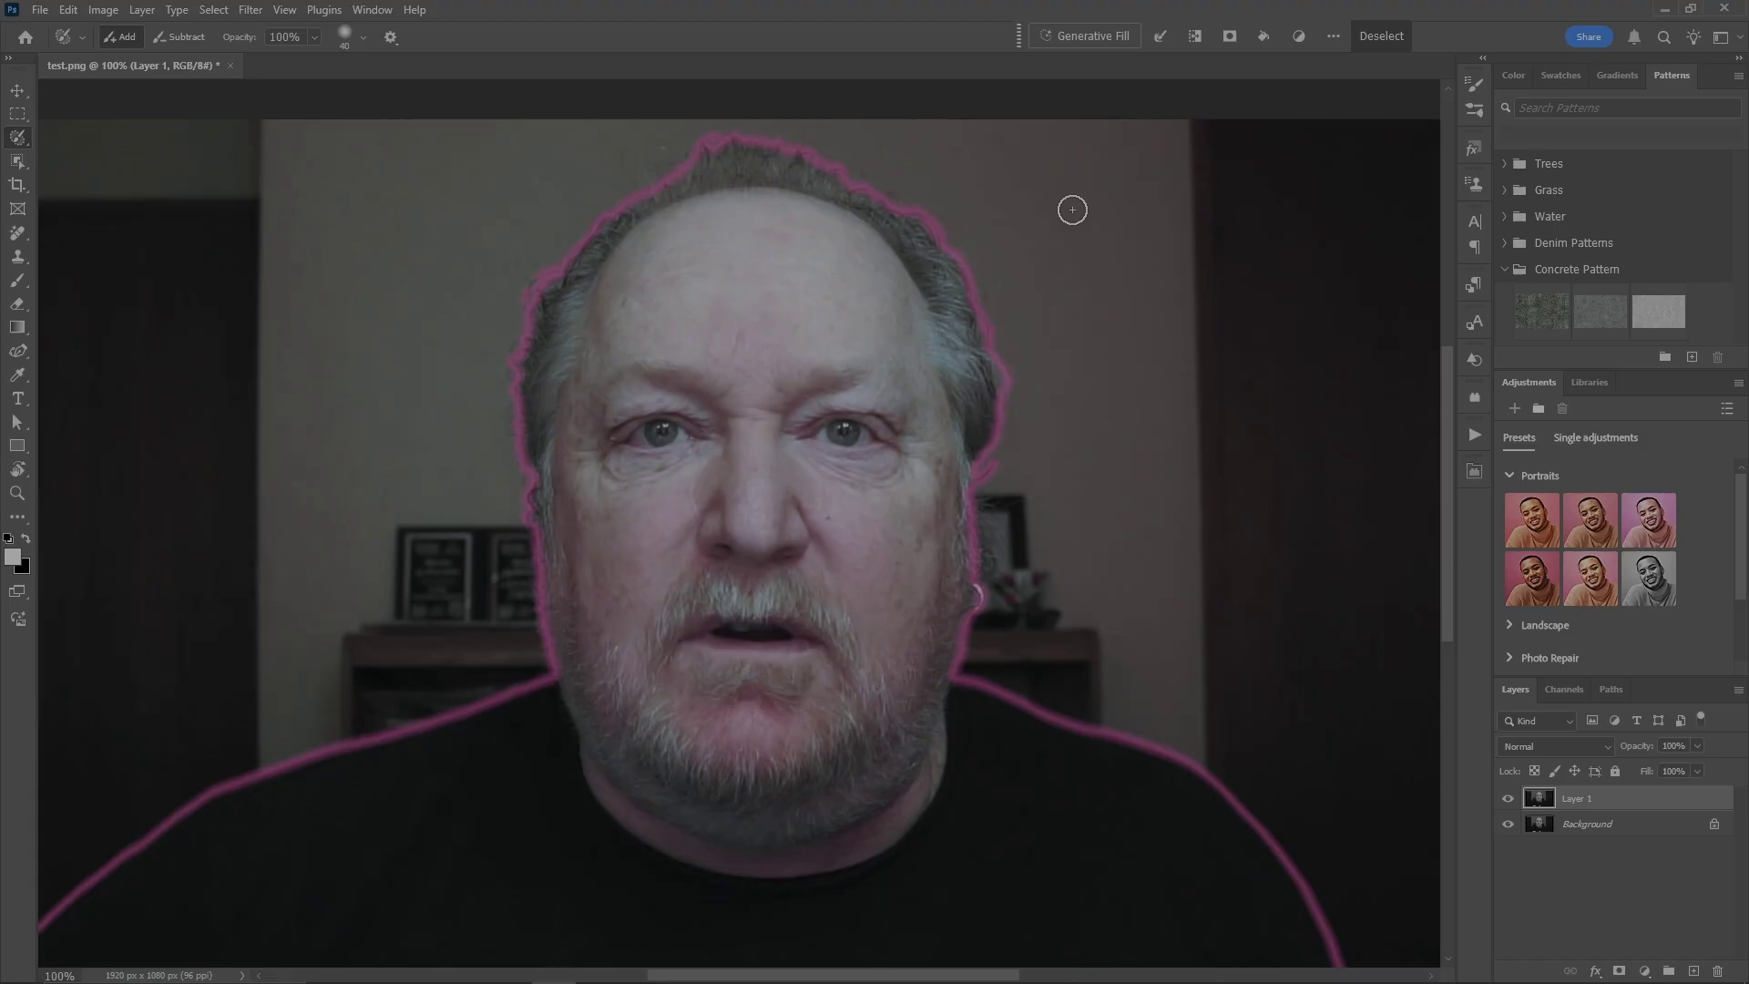
Add a white (ffffff) Solid Color fill layer masked by the border selection
{"action": "left_click", "coordinate": [1642, 971]}
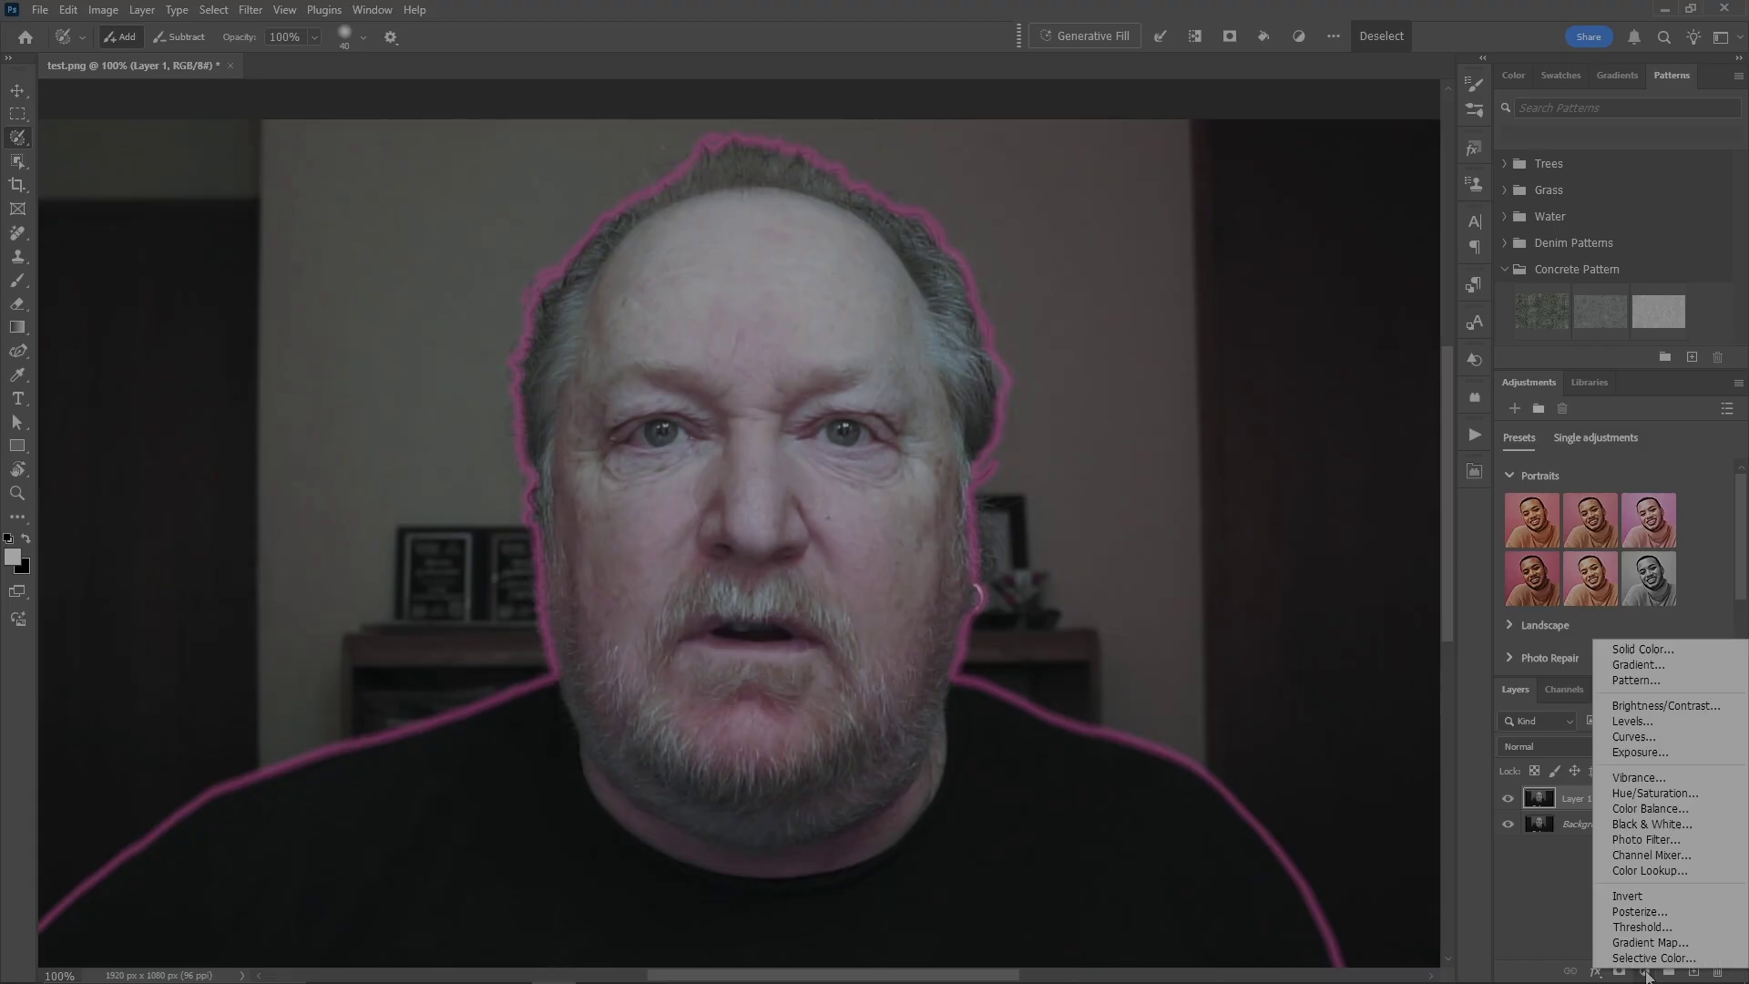
{"action": "left_click", "coordinate": [1692, 648]}
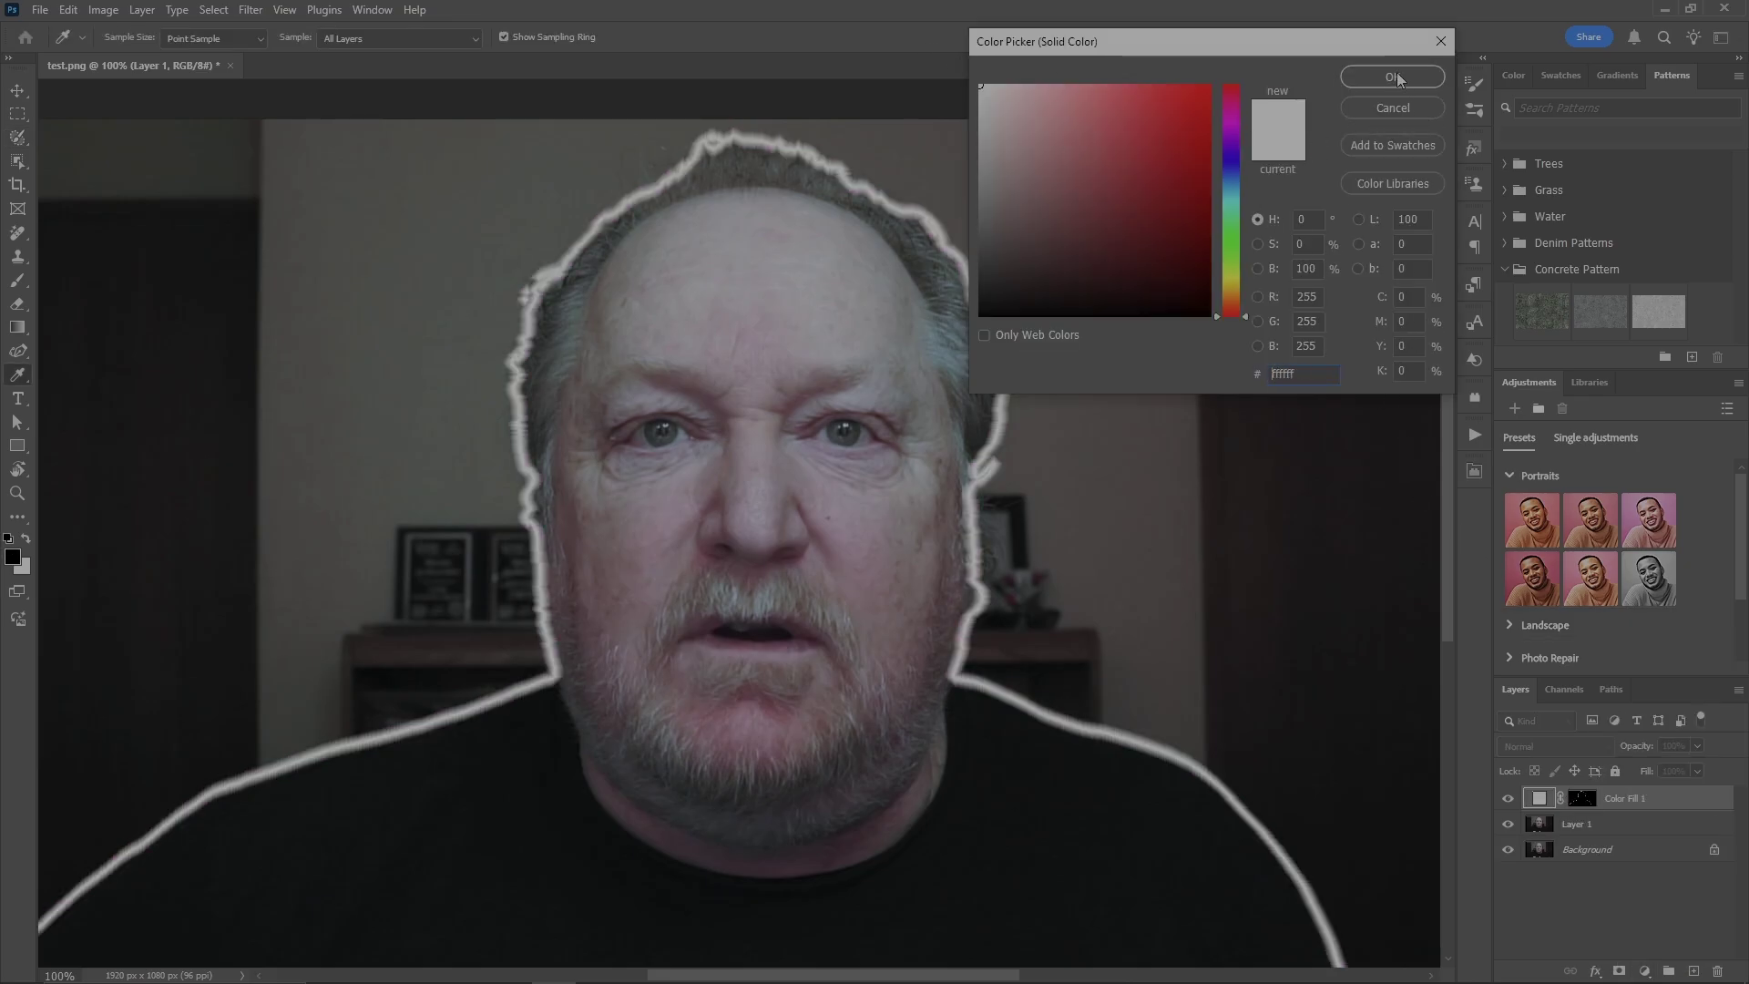
{"action": "left_click", "coordinate": [1391, 79]}
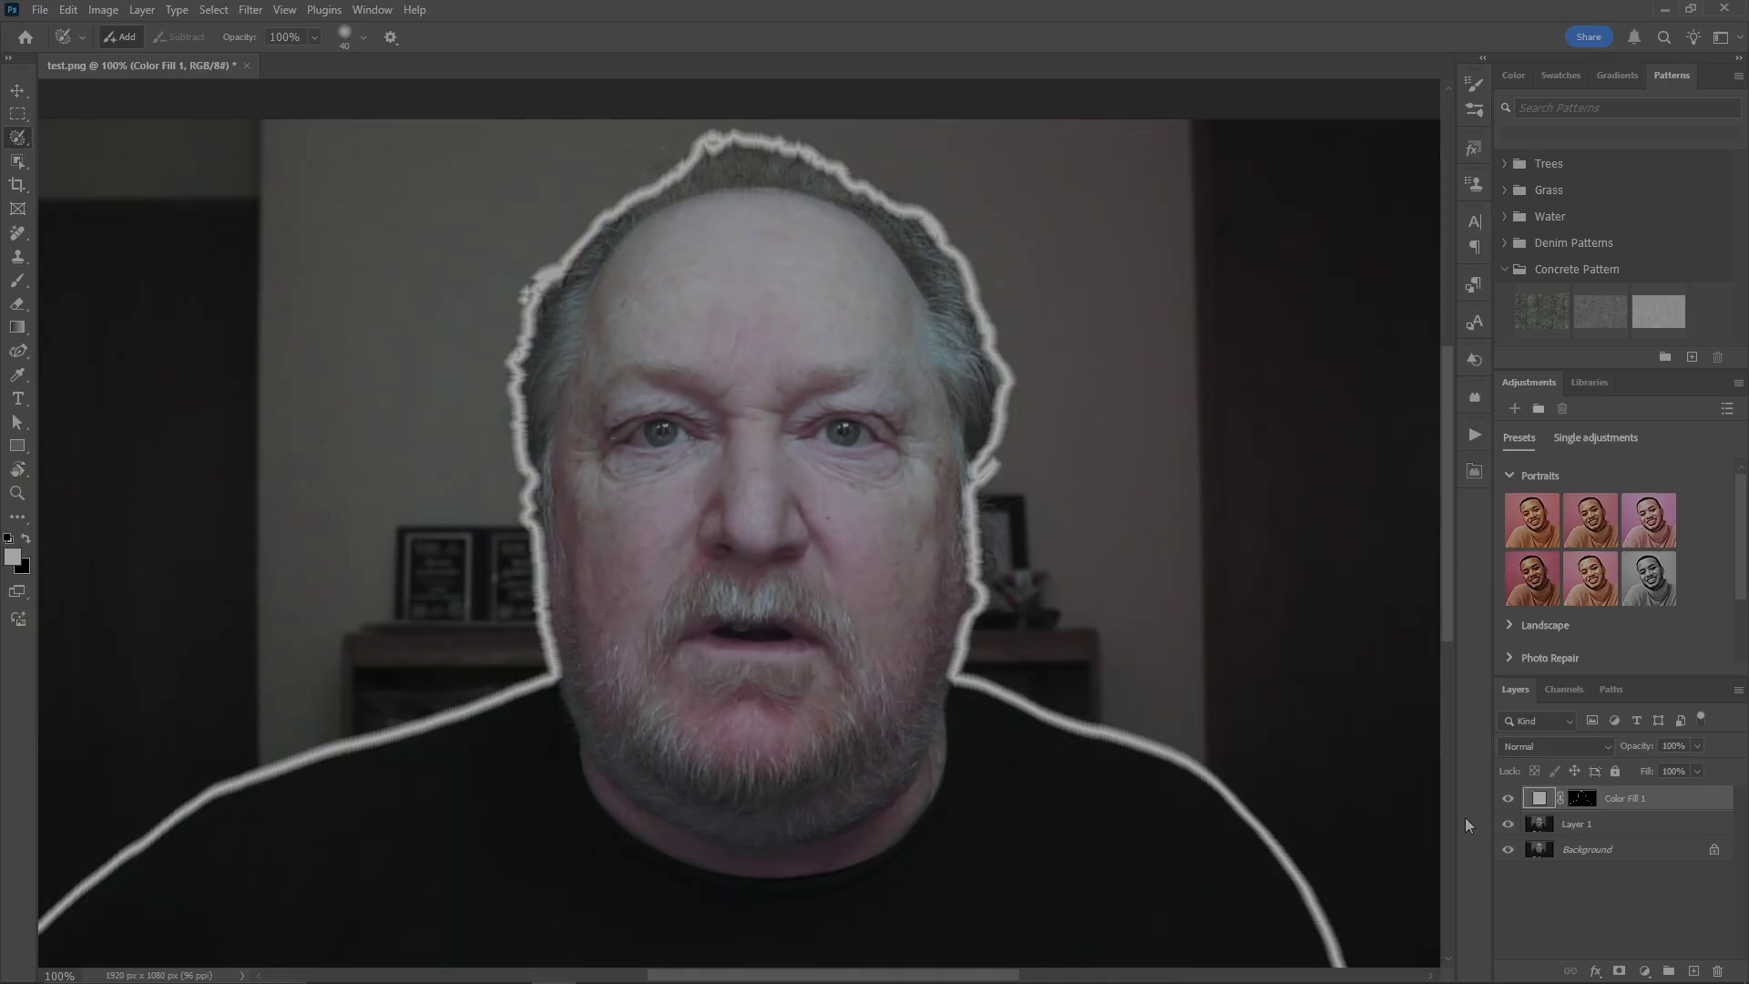
Inspect the white outline with the two photo layers hidden, restore them, and view the fill layer's mask on its own
{"action": "left_click_drag", "start_coordinate": [1510, 824], "coordinate": [1515, 888]}
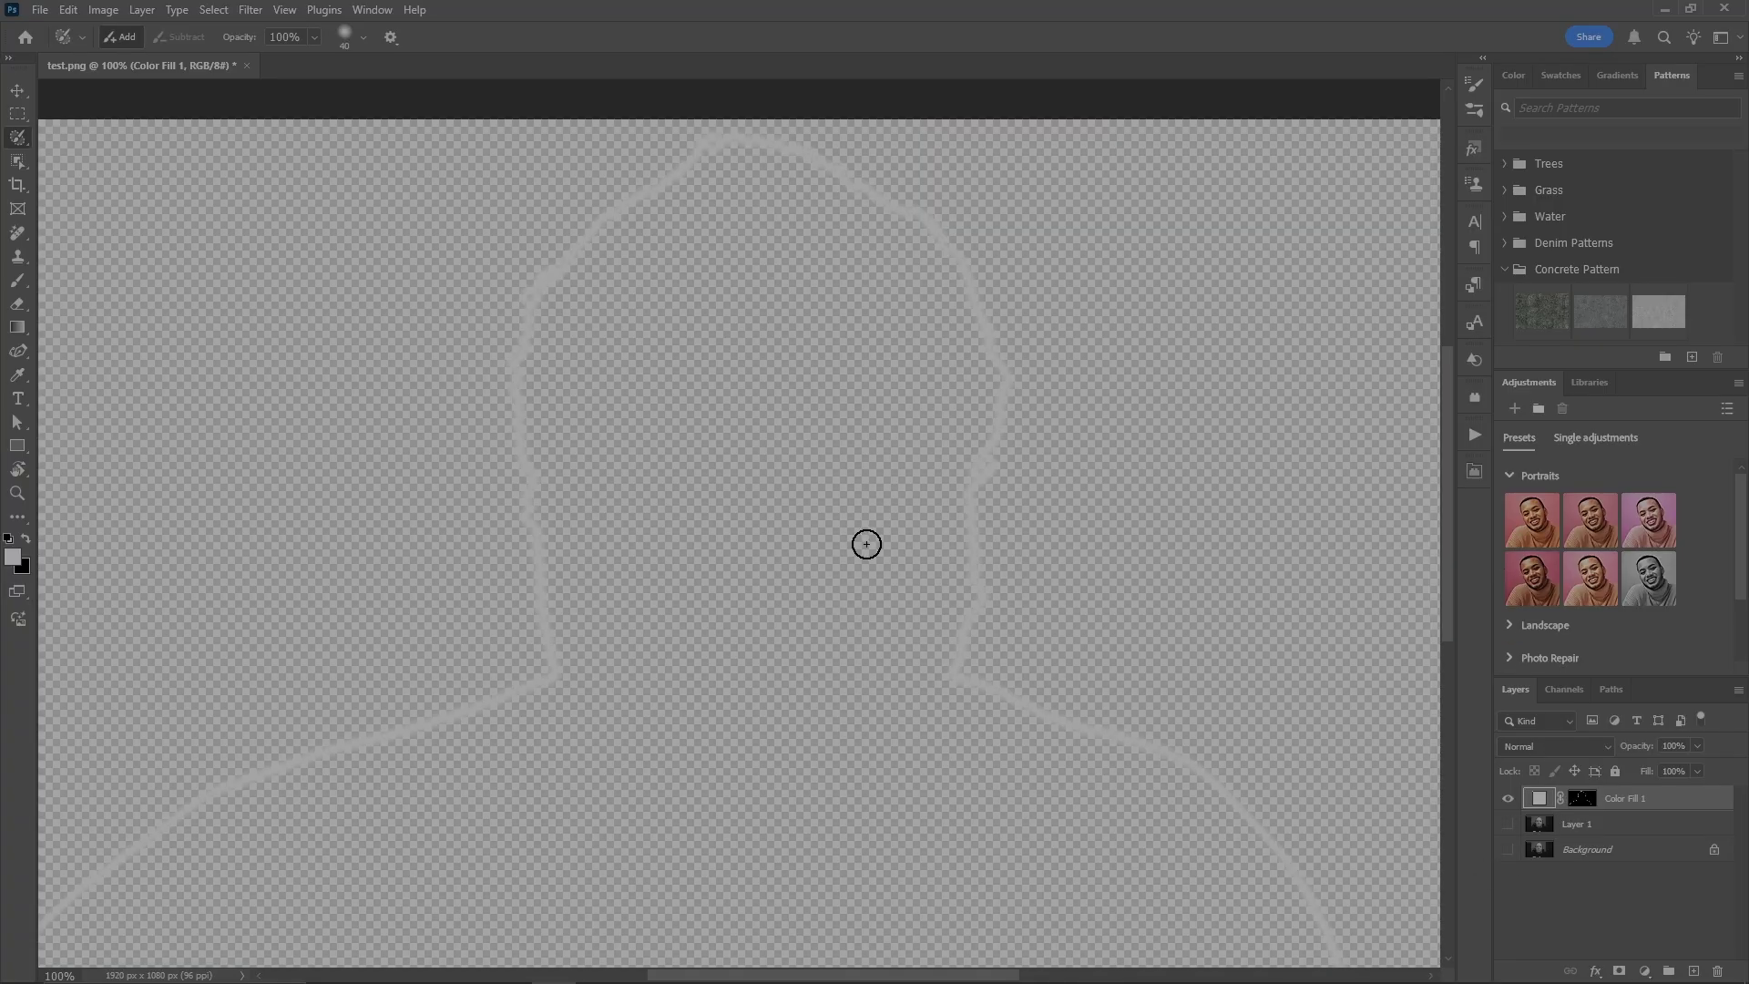
{"action": "left_click", "coordinate": [1508, 823]}
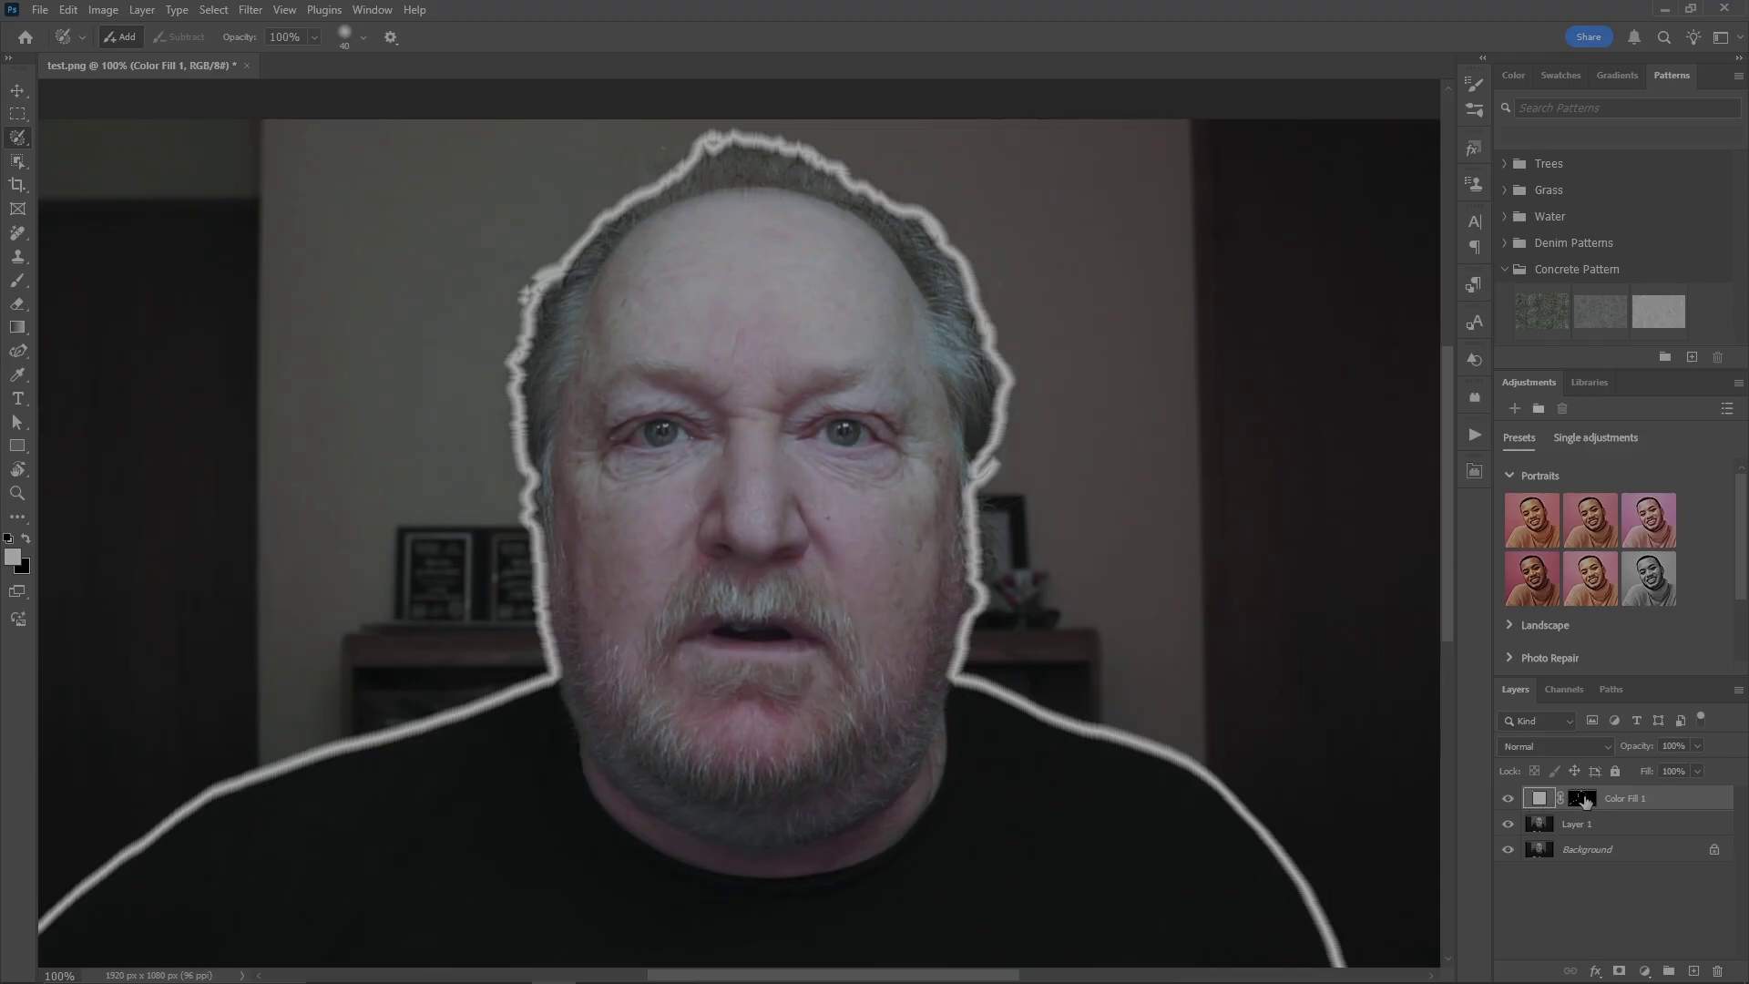
{"action": "left_click", "coordinate": [1586, 800], "text": "alt"}
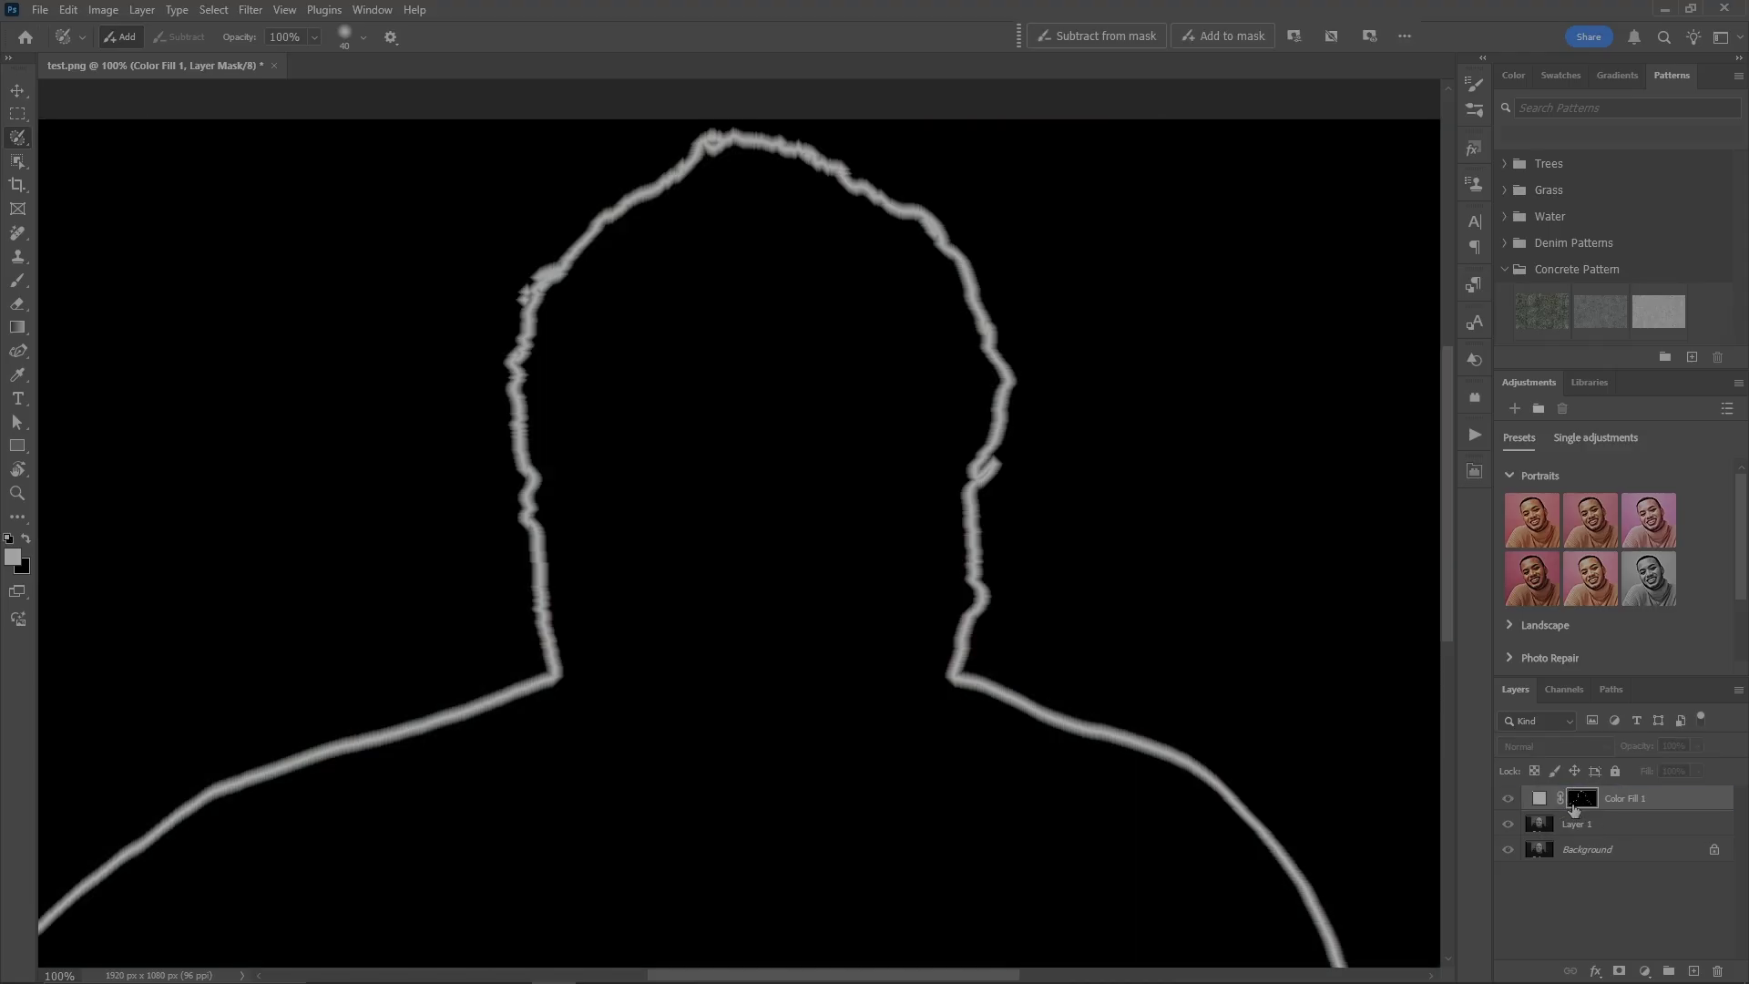
{"action": "left_click", "coordinate": [1583, 801], "text": "alt"}
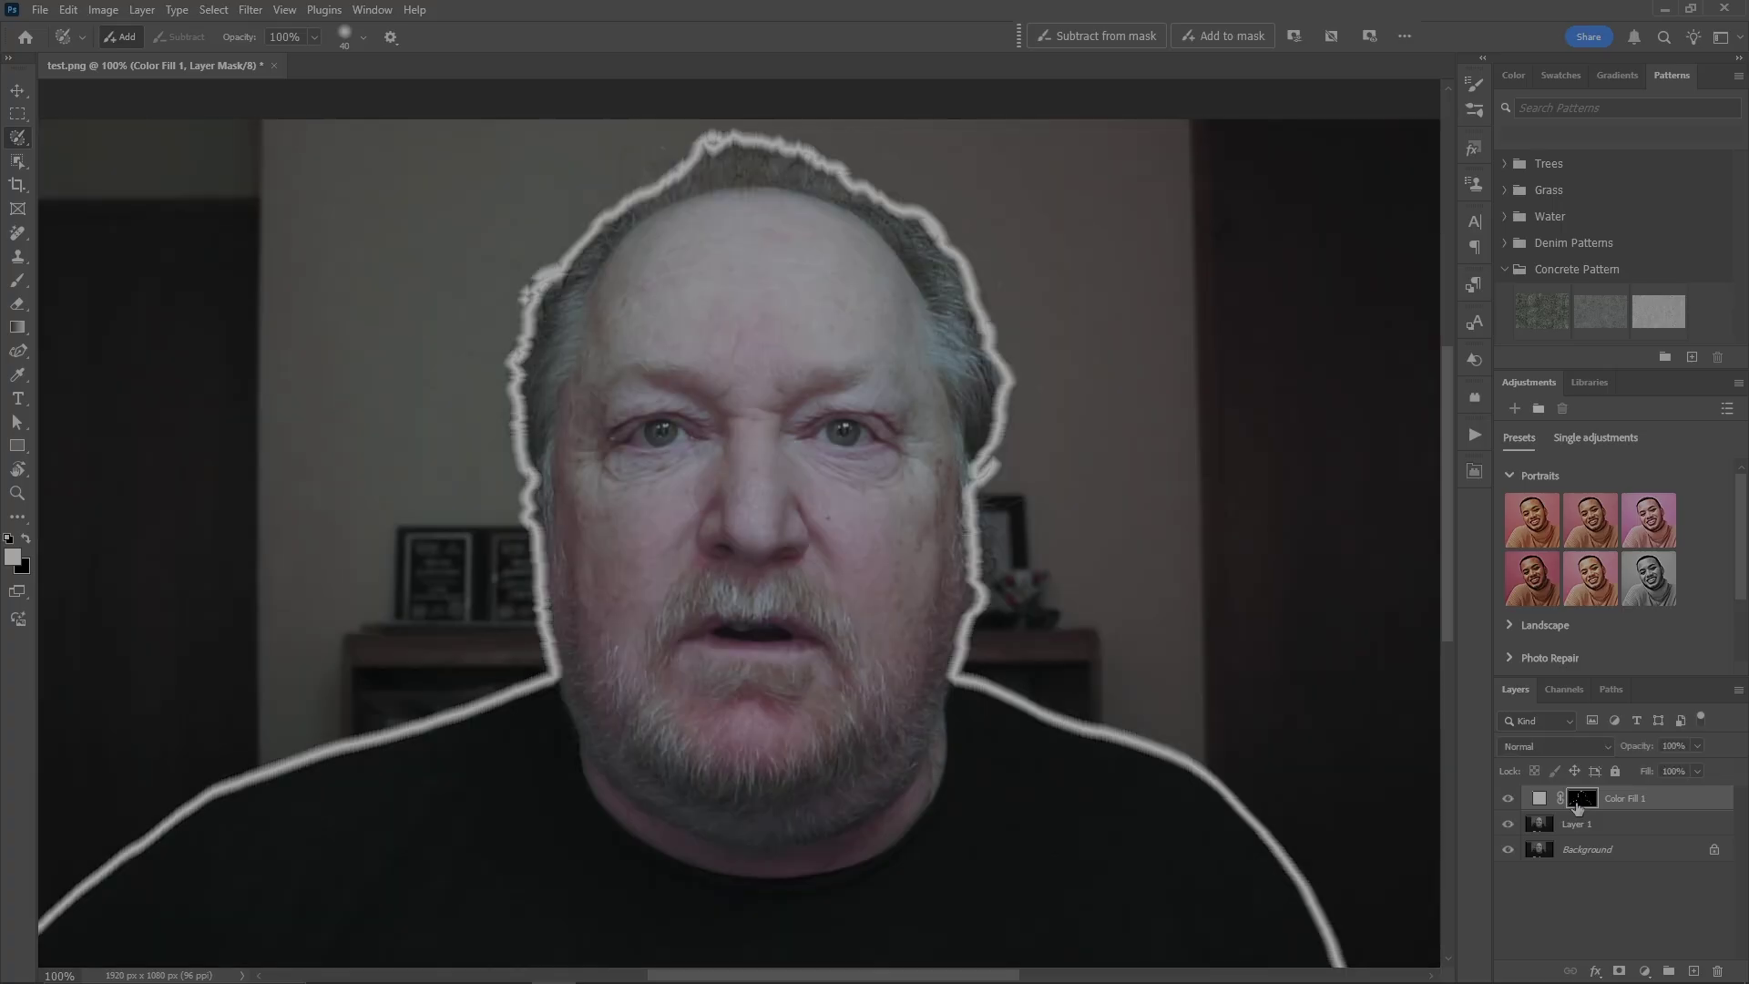
Undo the white fill layer and the border modification to bring back the full subject selection
{"action": "key", "text": "ctrl+z"}
{"action": "key", "text": "ctrl+z"}
{"action": "key", "text": "ctrl+z"}
{"action": "key", "text": "ctrl+z"}
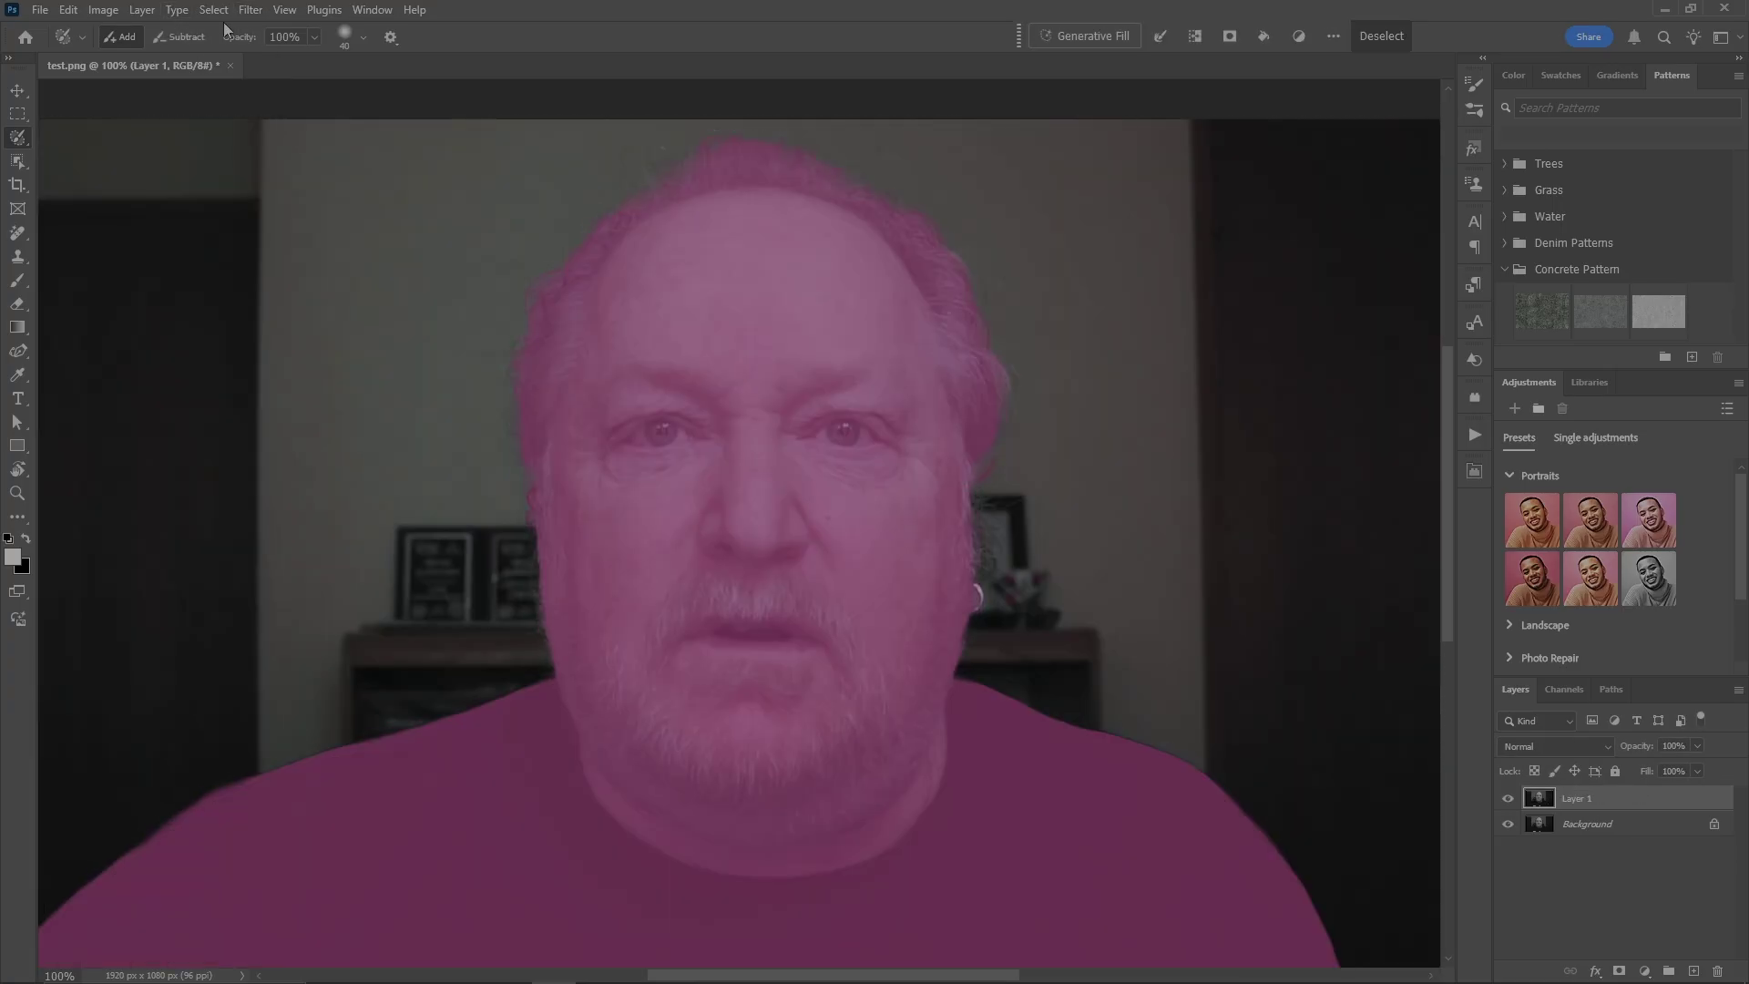
Turn the subject selection into a border selection 100 pixels wide around the man
{"action": "left_click", "coordinate": [215, 10]}
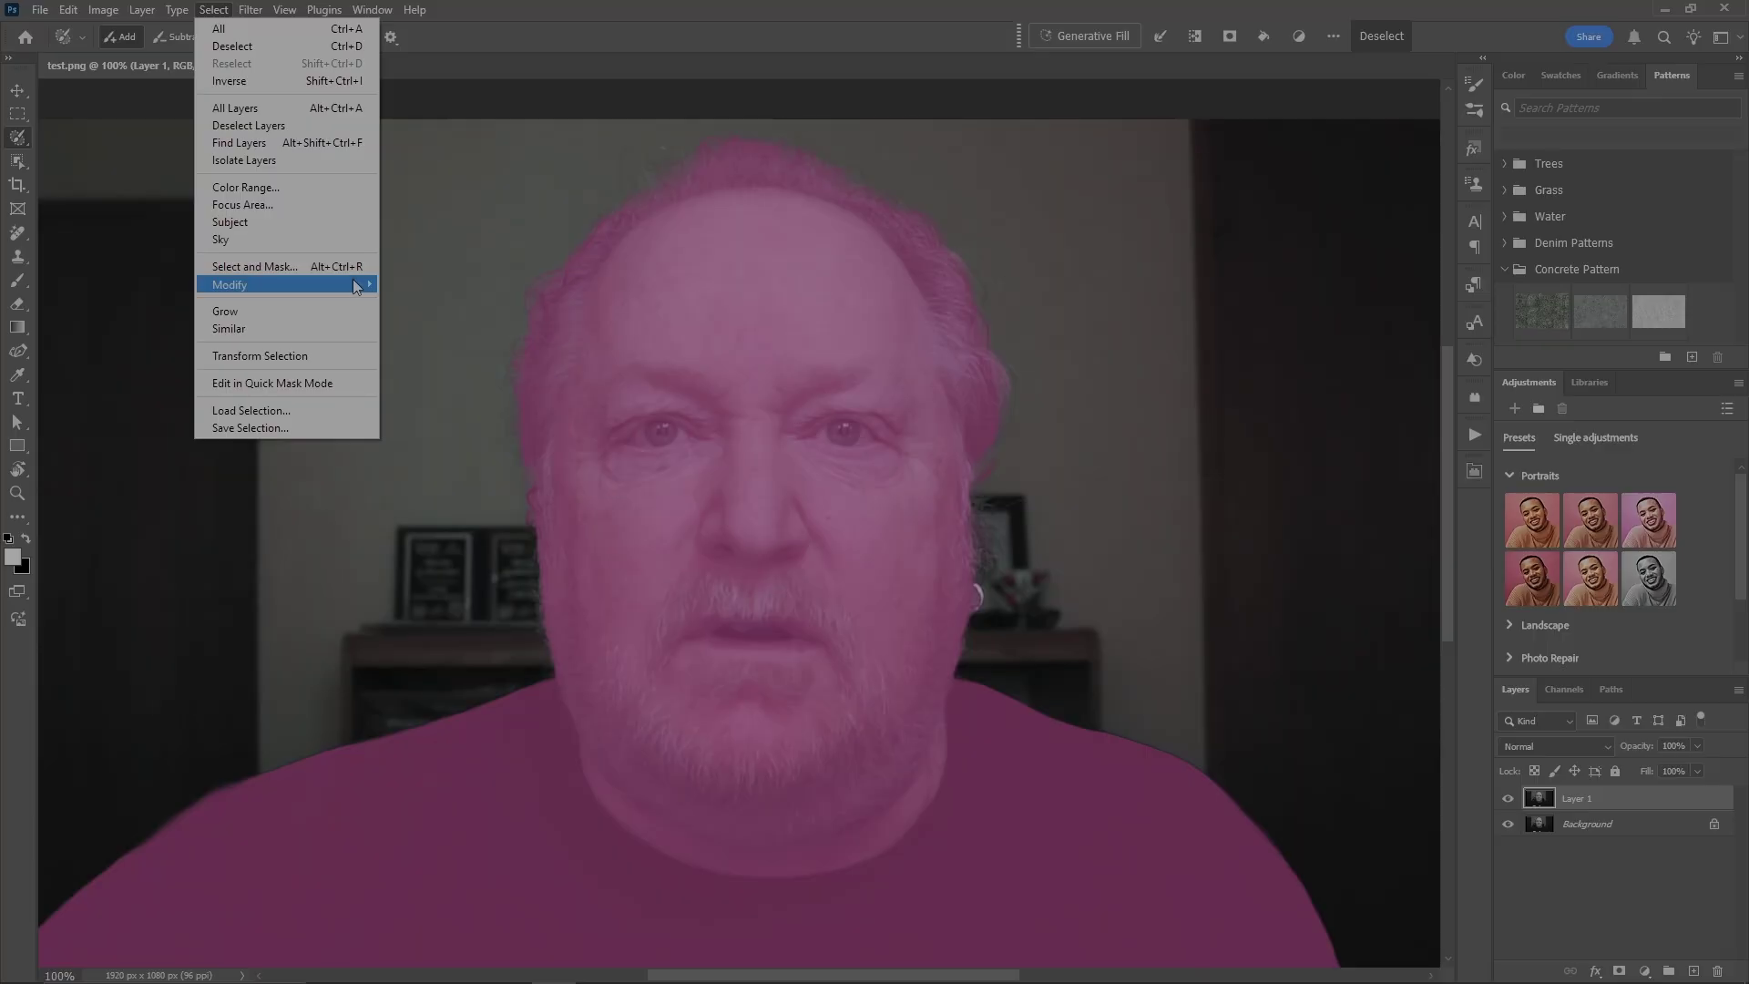
{"action": "mouse_move", "coordinate": [356, 286]}
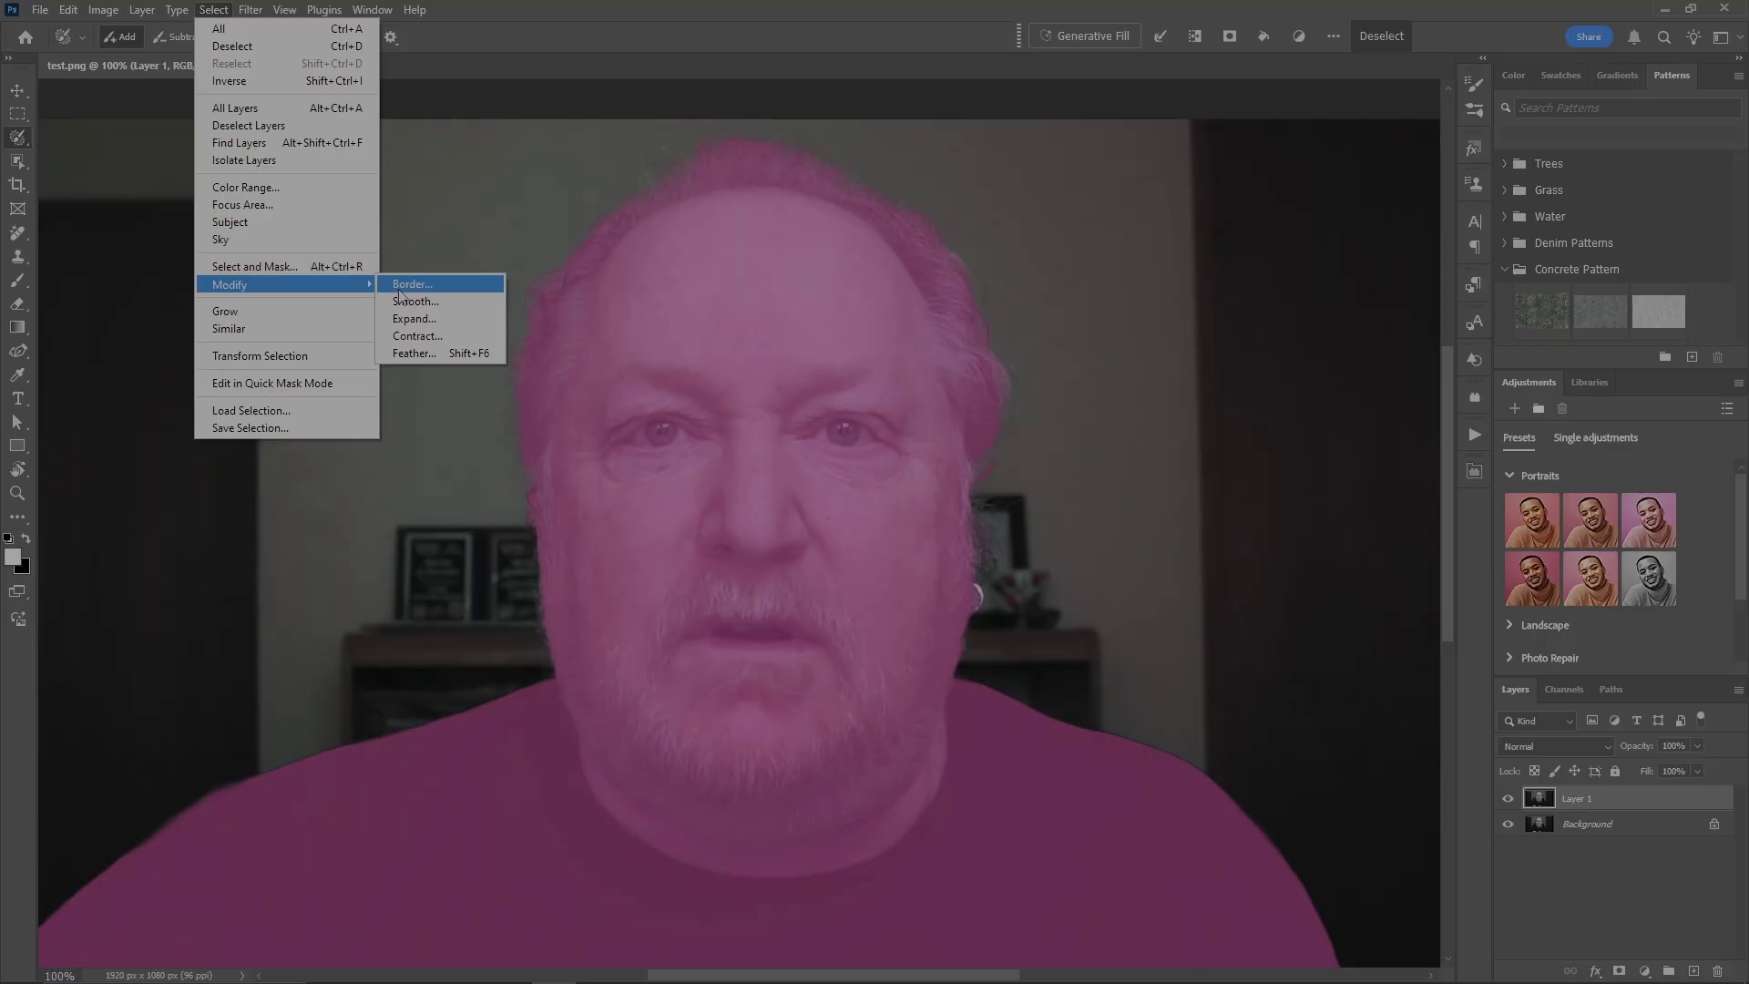
{"action": "left_click", "coordinate": [458, 286]}
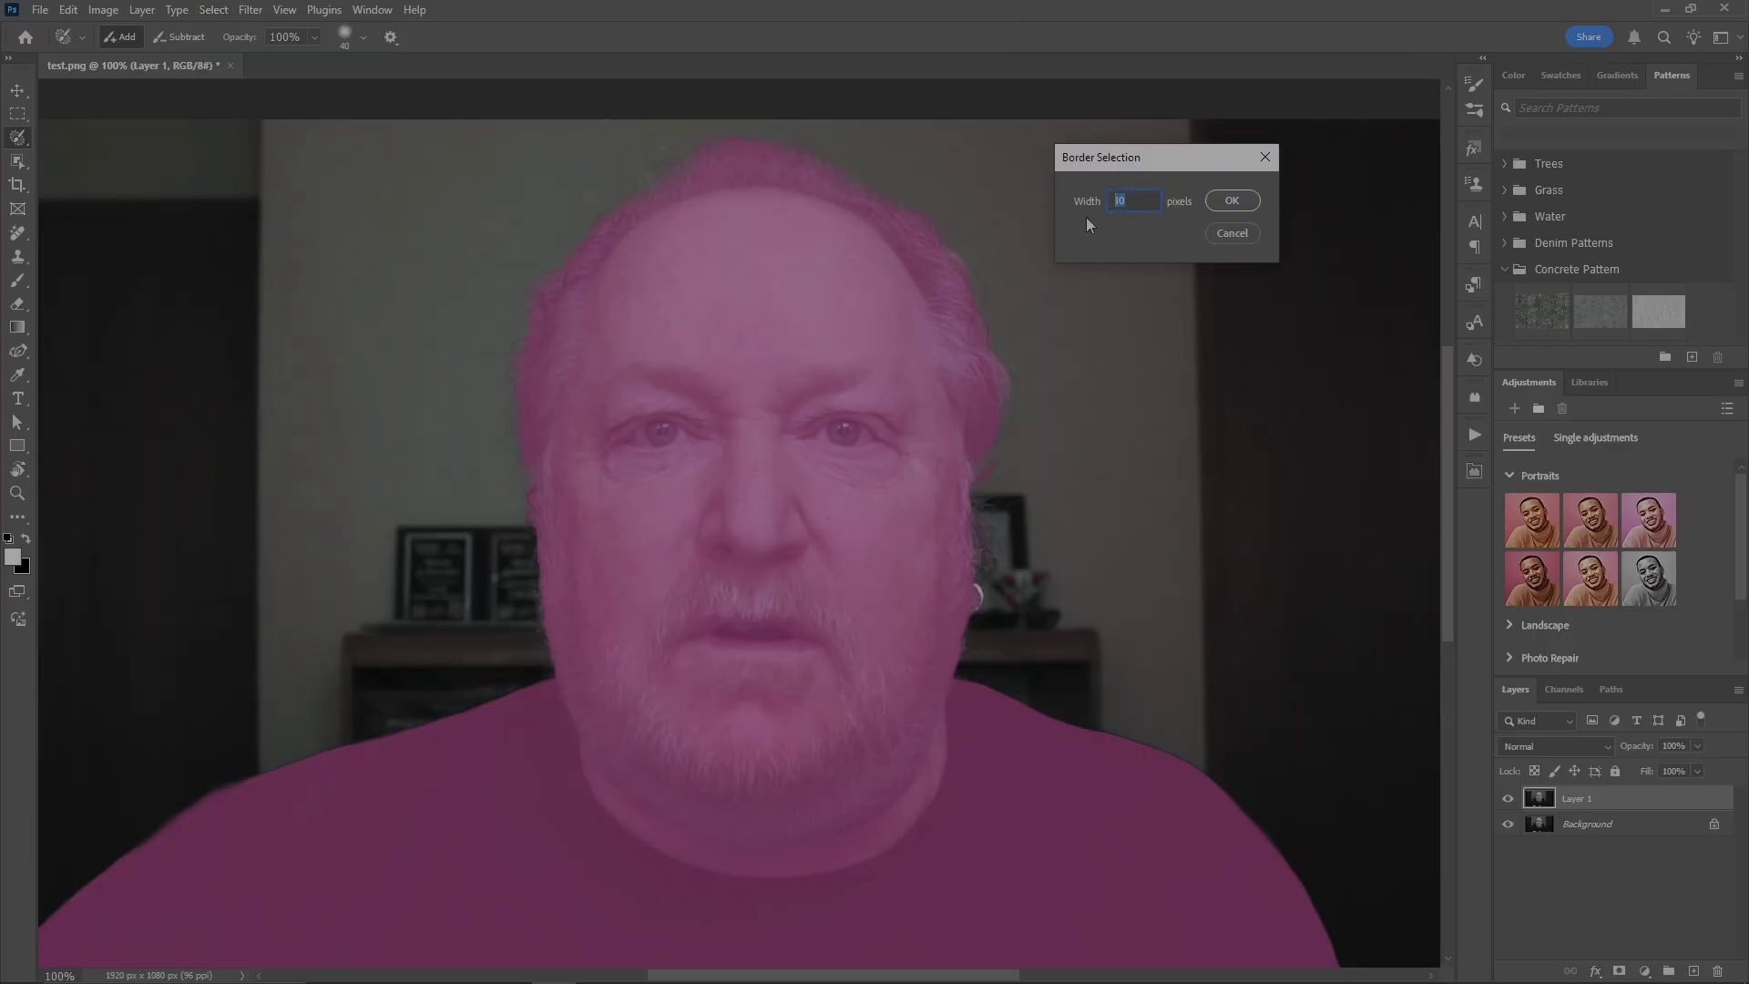
{"action": "type", "text": "100"}
{"action": "key", "text": "Return"}
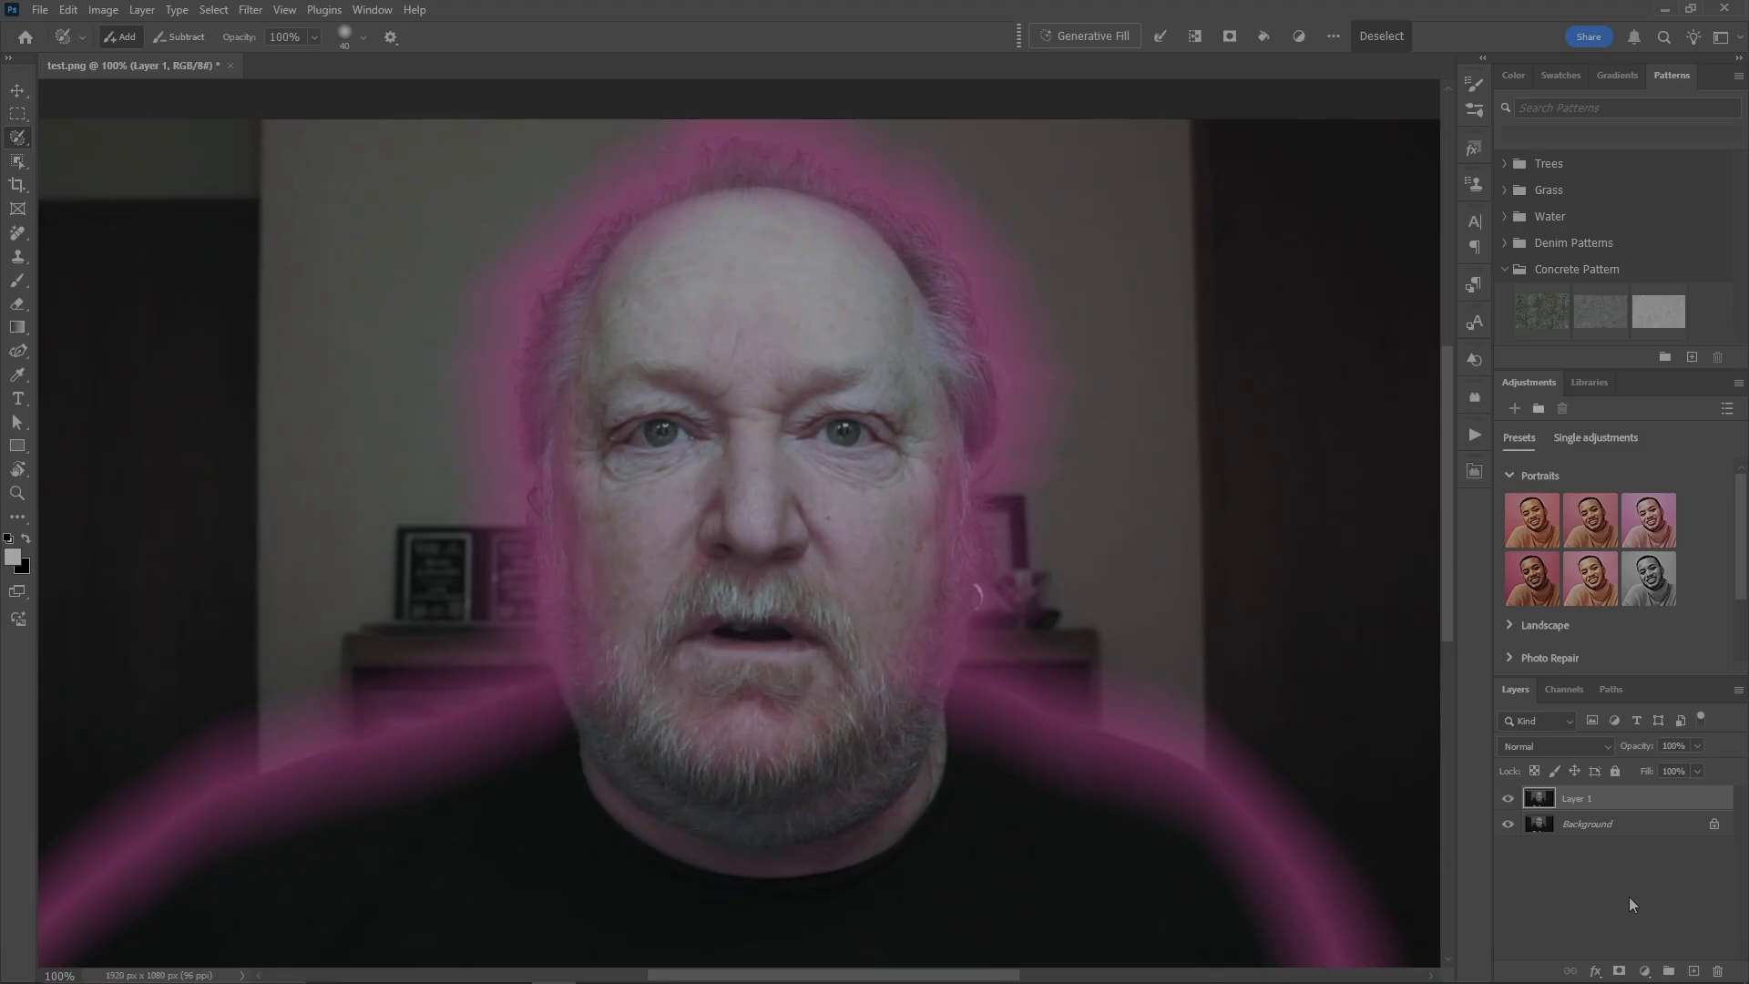
Feather the wide border selection with a radius of 10 pixels
{"action": "left_click", "coordinate": [215, 11]}
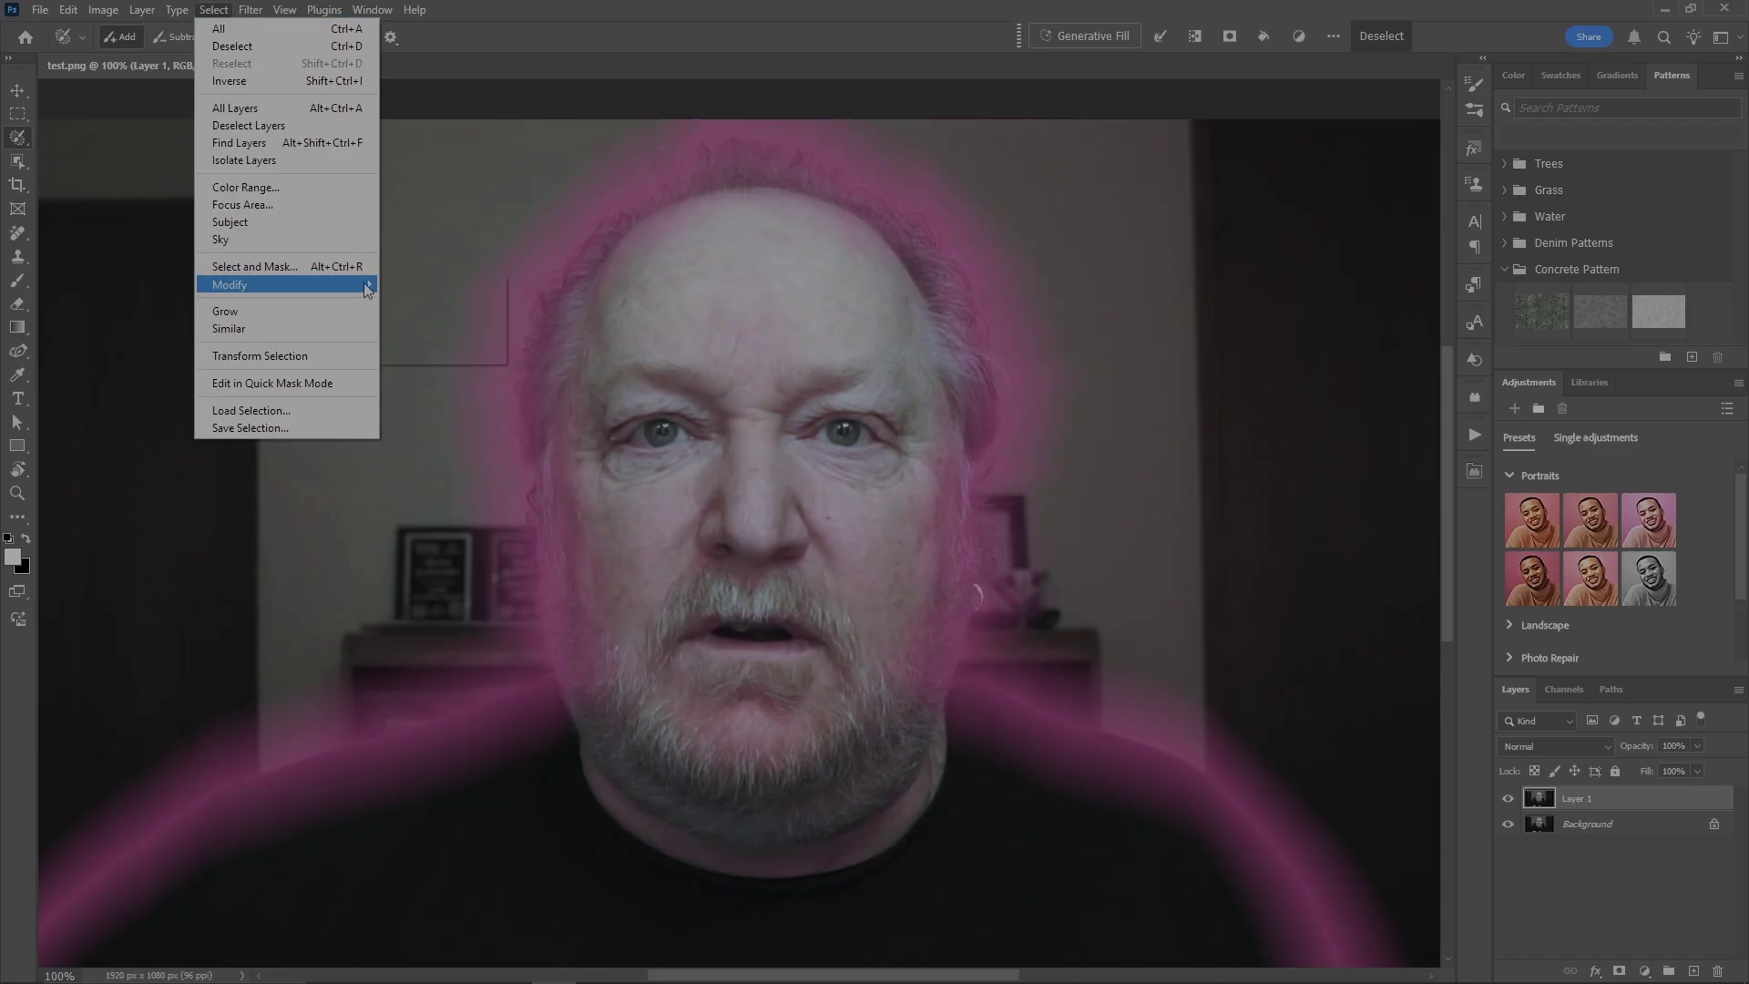
{"action": "mouse_move", "coordinate": [364, 283]}
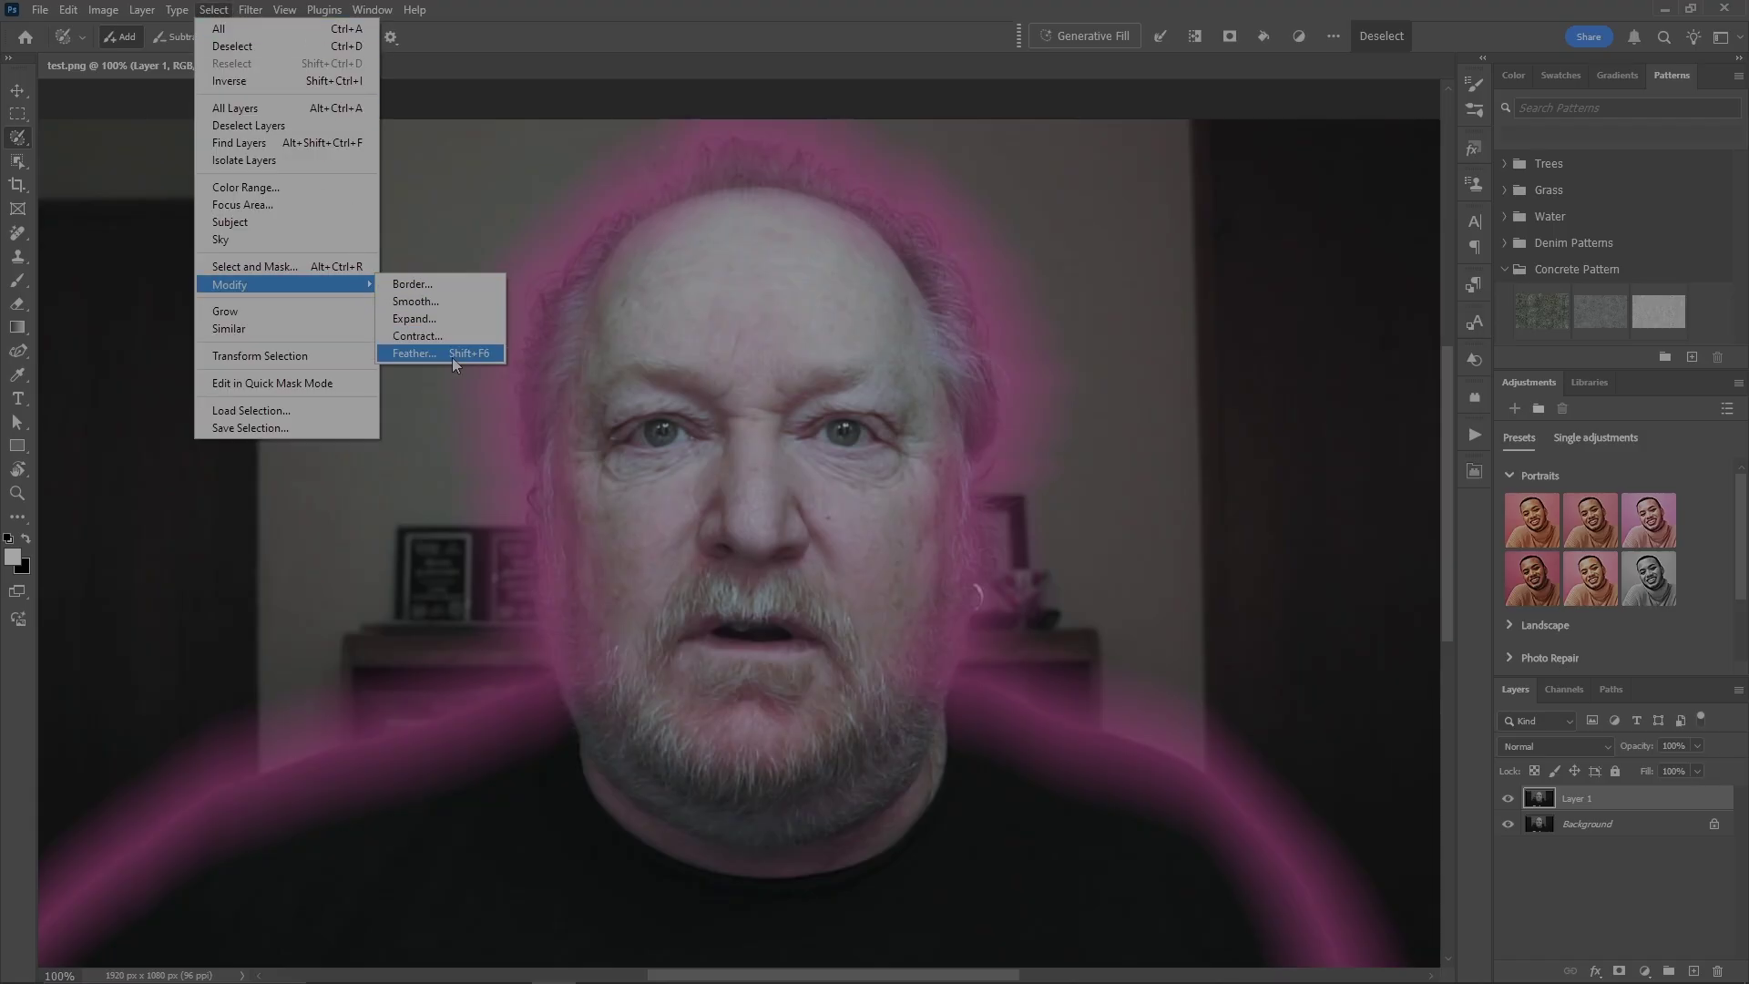
{"action": "left_click", "coordinate": [413, 354]}
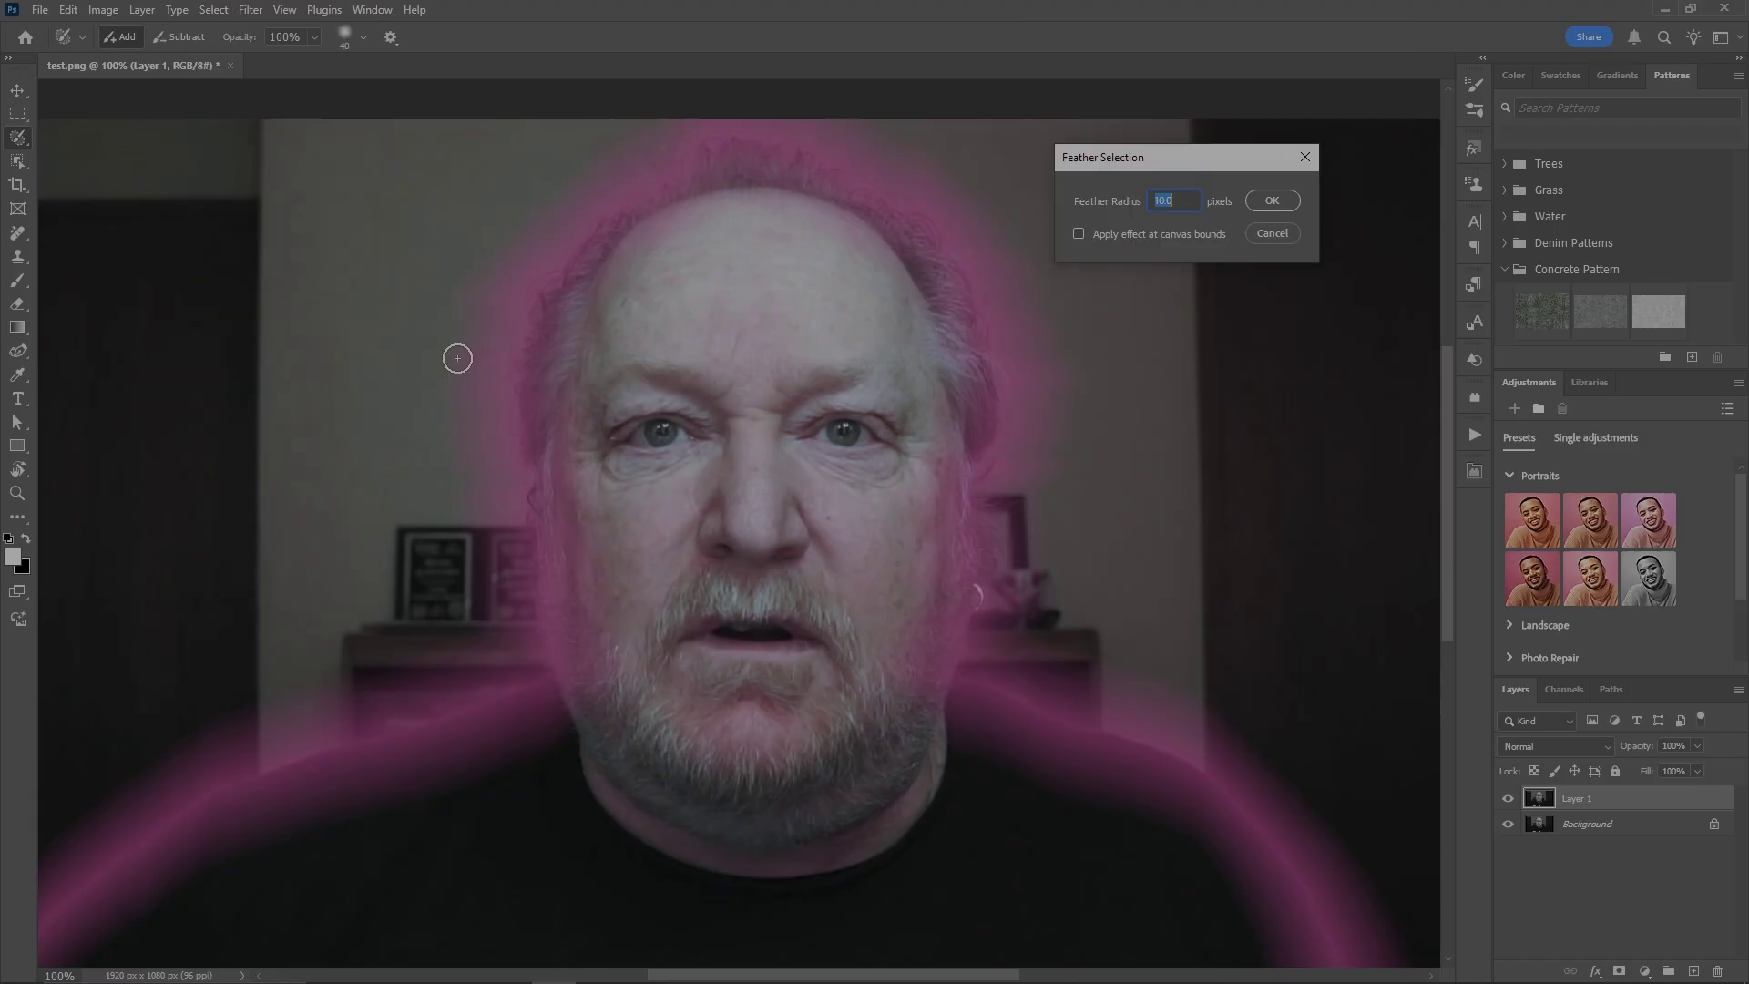
{"action": "left_click", "coordinate": [1274, 201]}
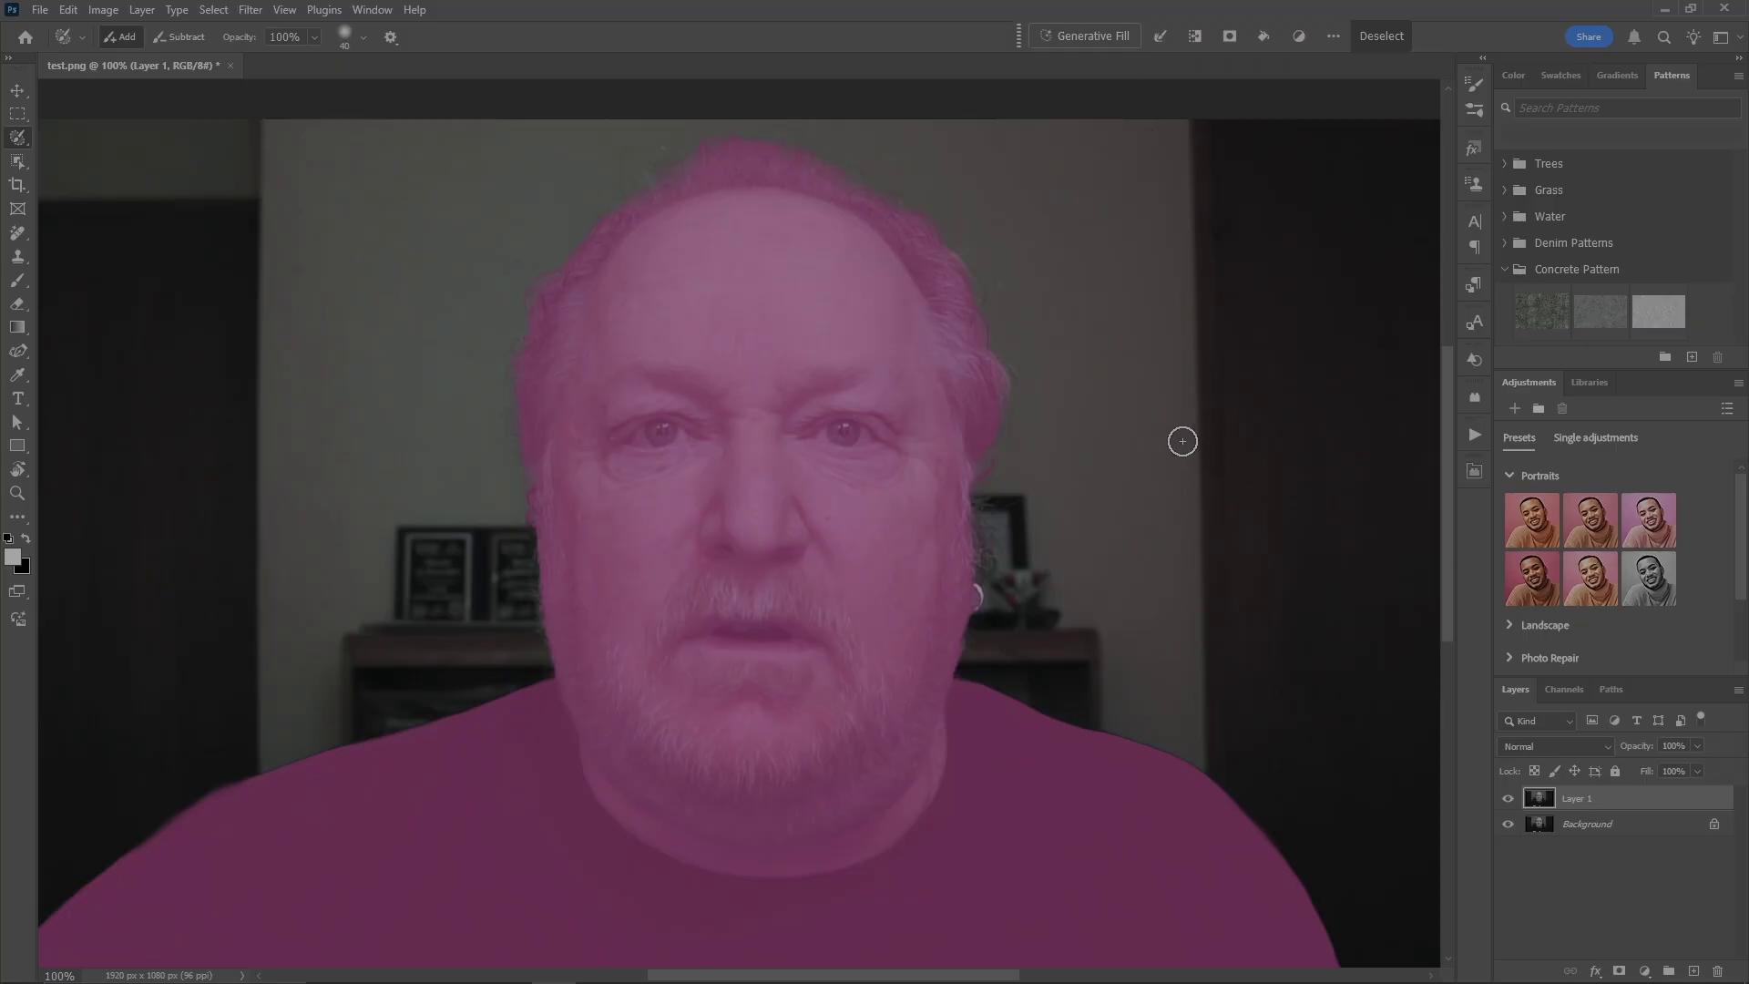
Look at the tools grouped with the Object Selection tool and return to the Selection Brush tool's overlay view
{"action": "left_click", "coordinate": [15, 162]}
{"action": "right_click", "coordinate": [12, 165]}
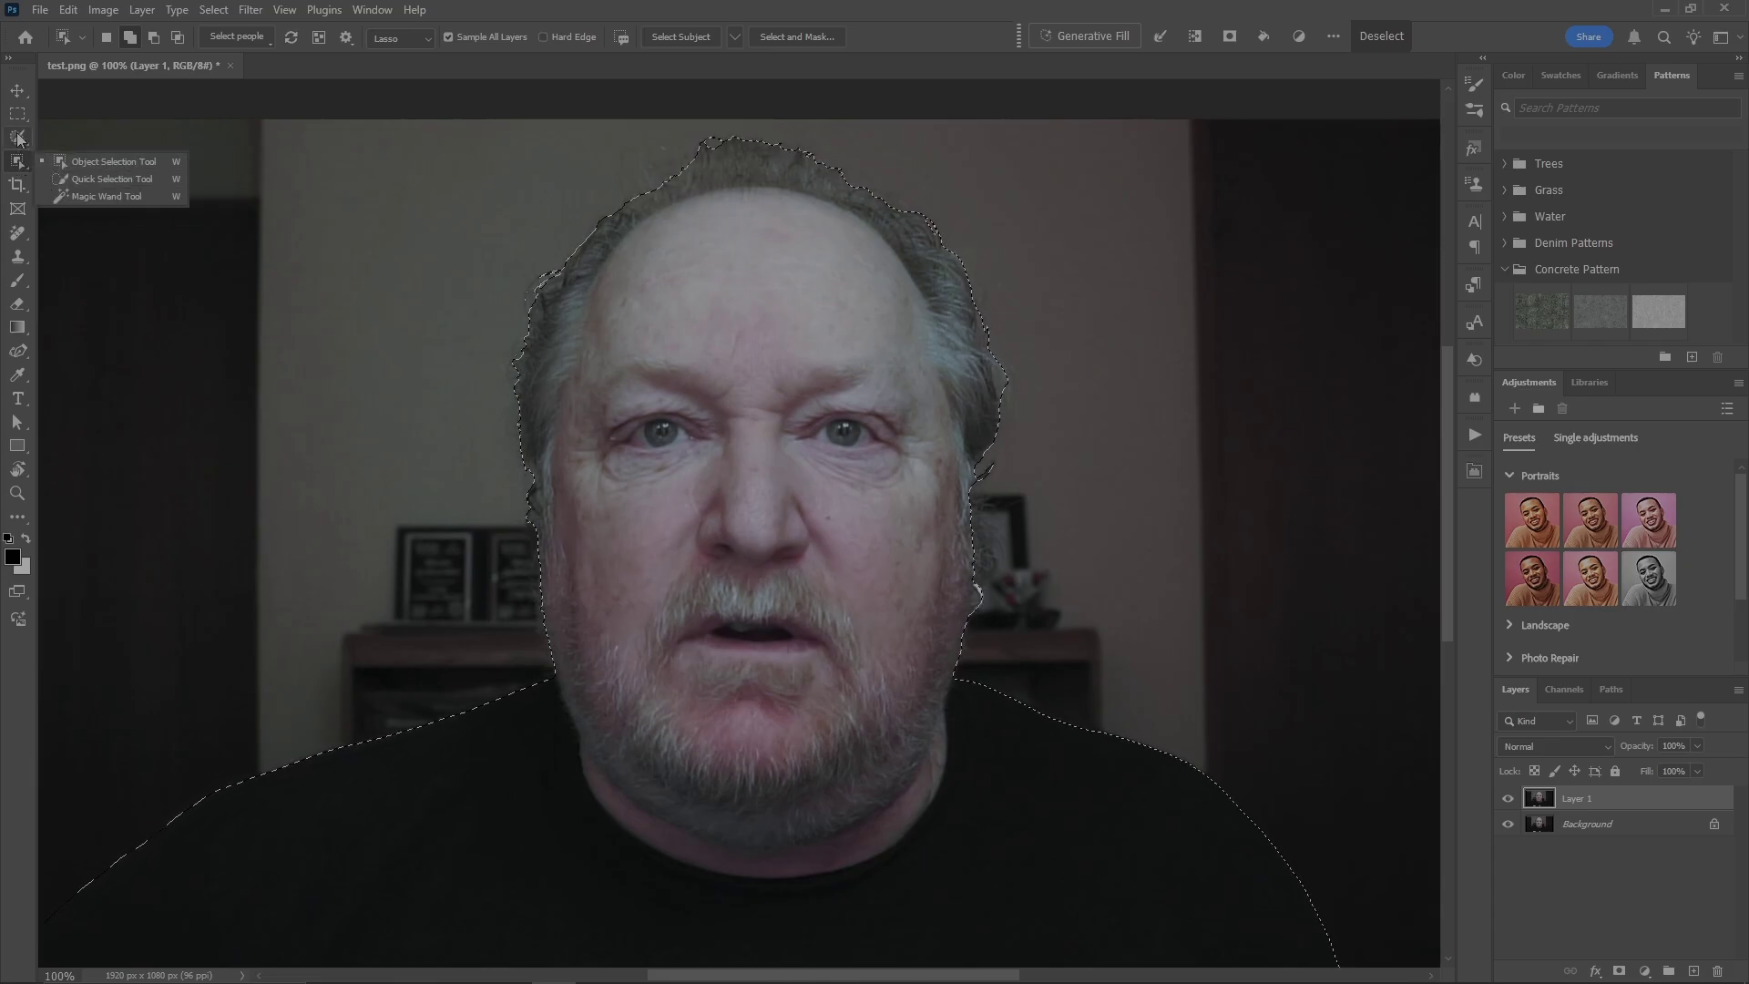
{"action": "key", "text": "q"}
{"action": "left_click", "coordinate": [19, 137]}
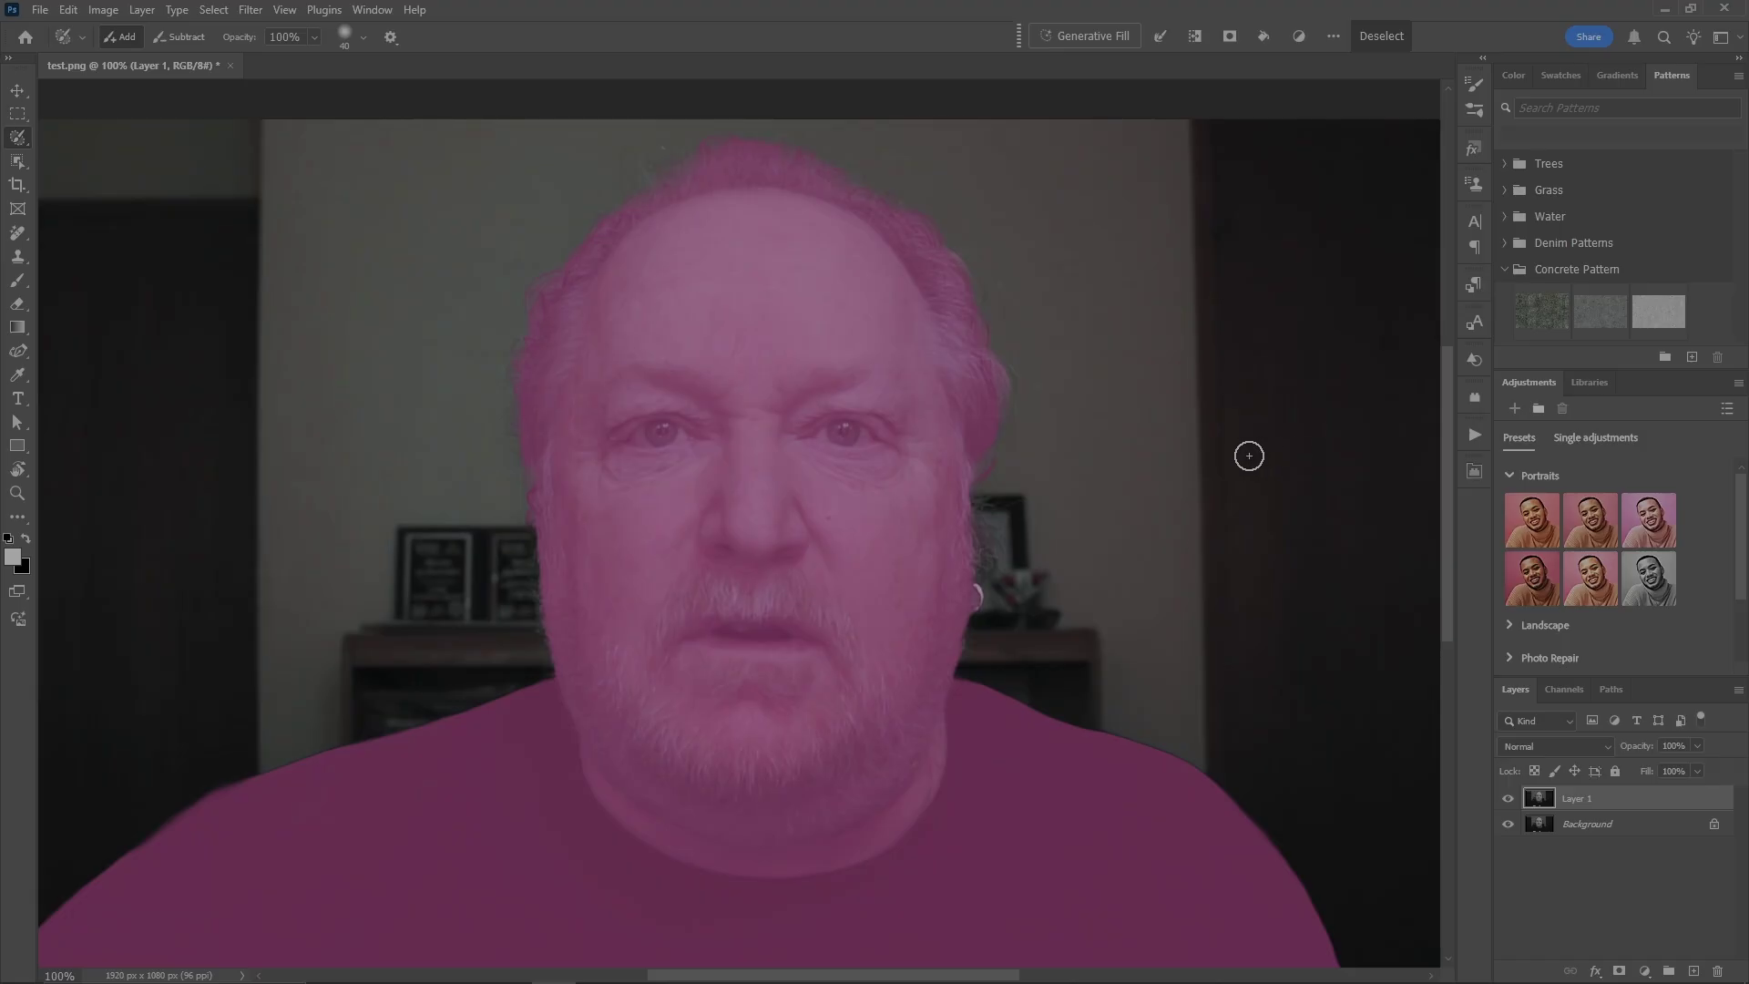